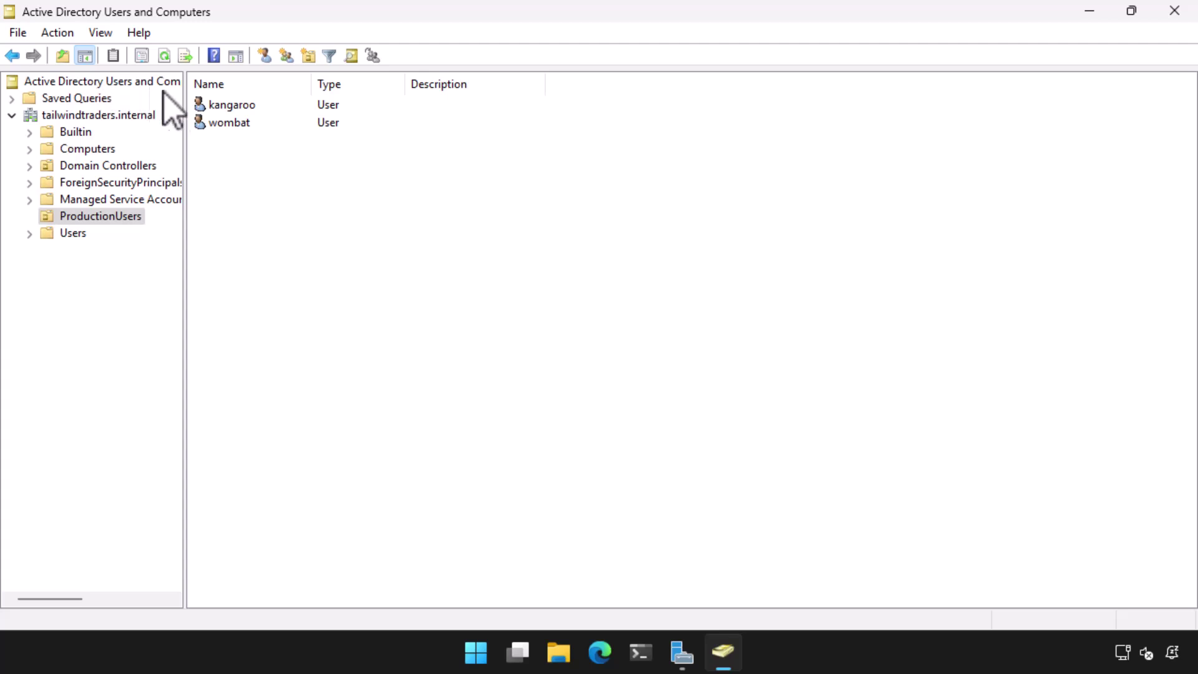
Step: Deny all of kangaroo's logon hours except Monday–Friday, 6:00 AM to 8:00 PM
left_click(236, 111)
right_click(234, 108)
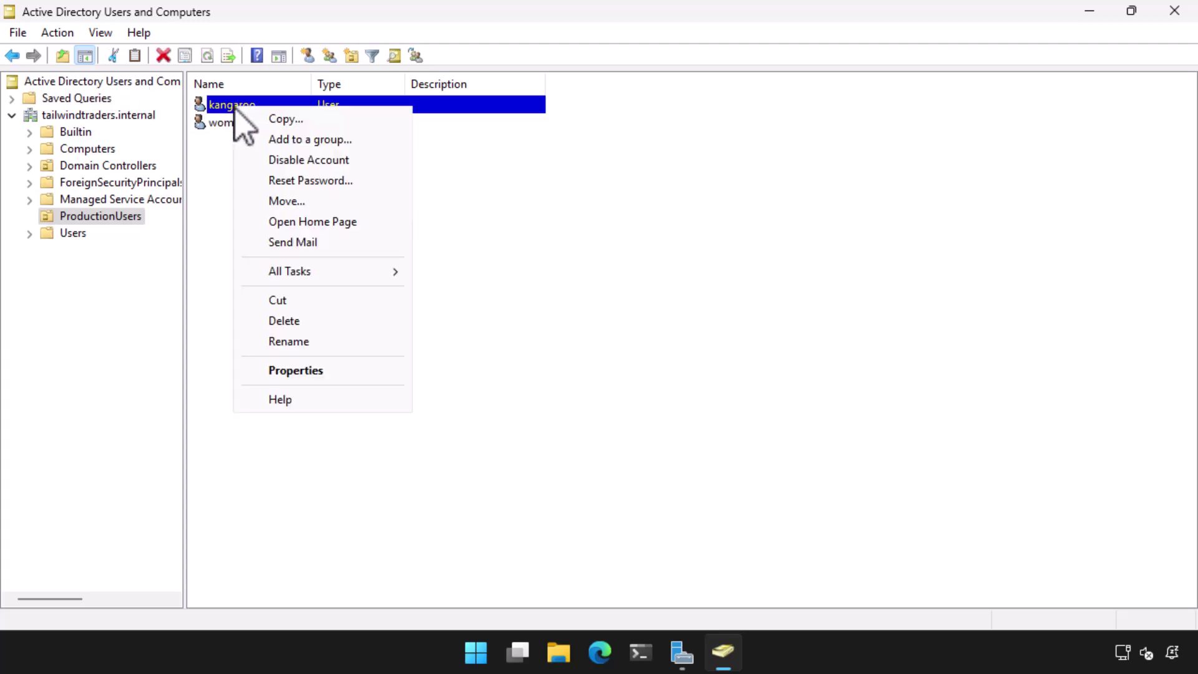
left_click(274, 372)
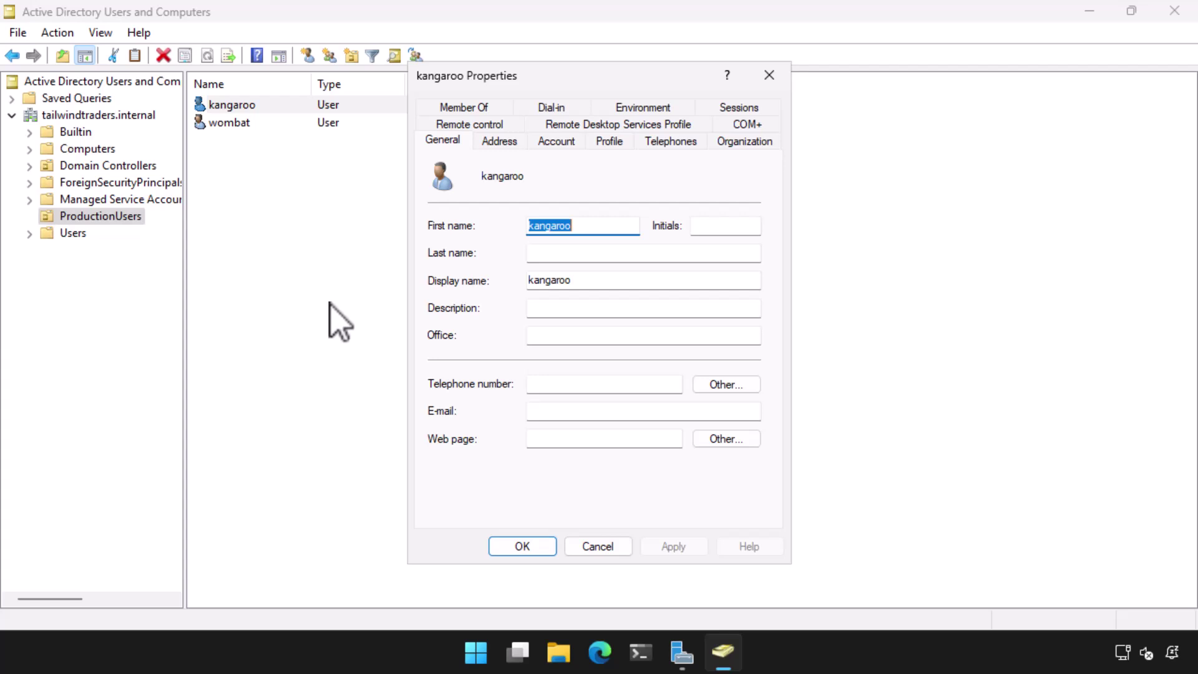
left_click(542, 141)
left_click(474, 261)
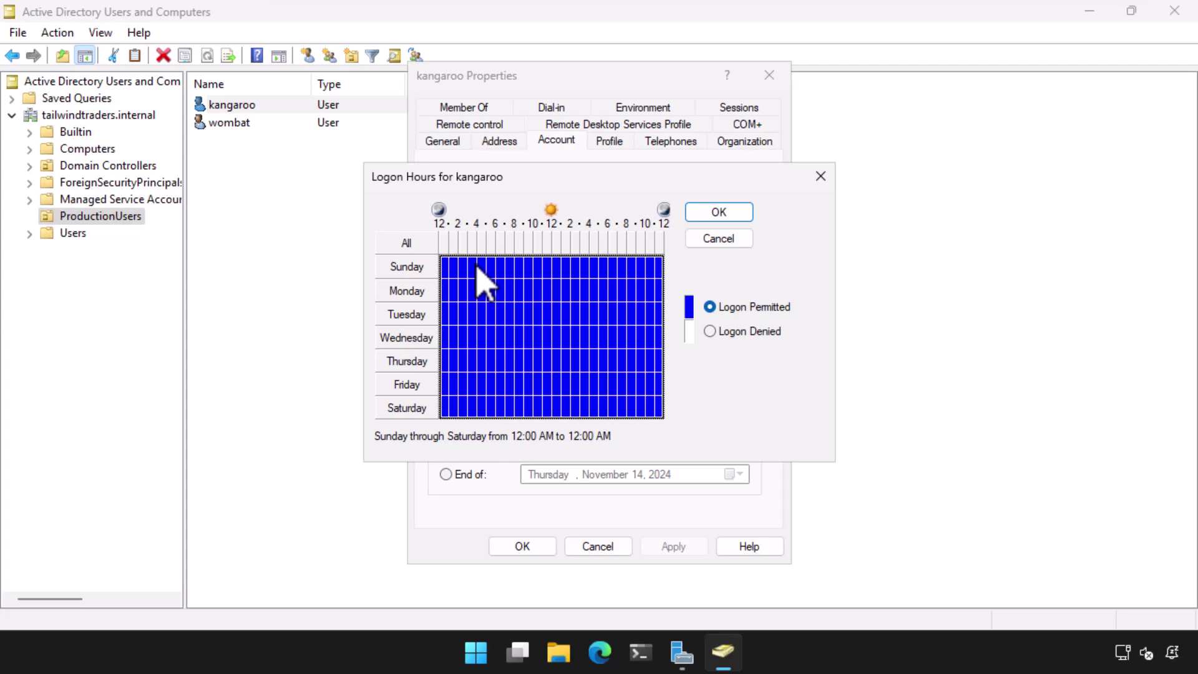
left_click(710, 331)
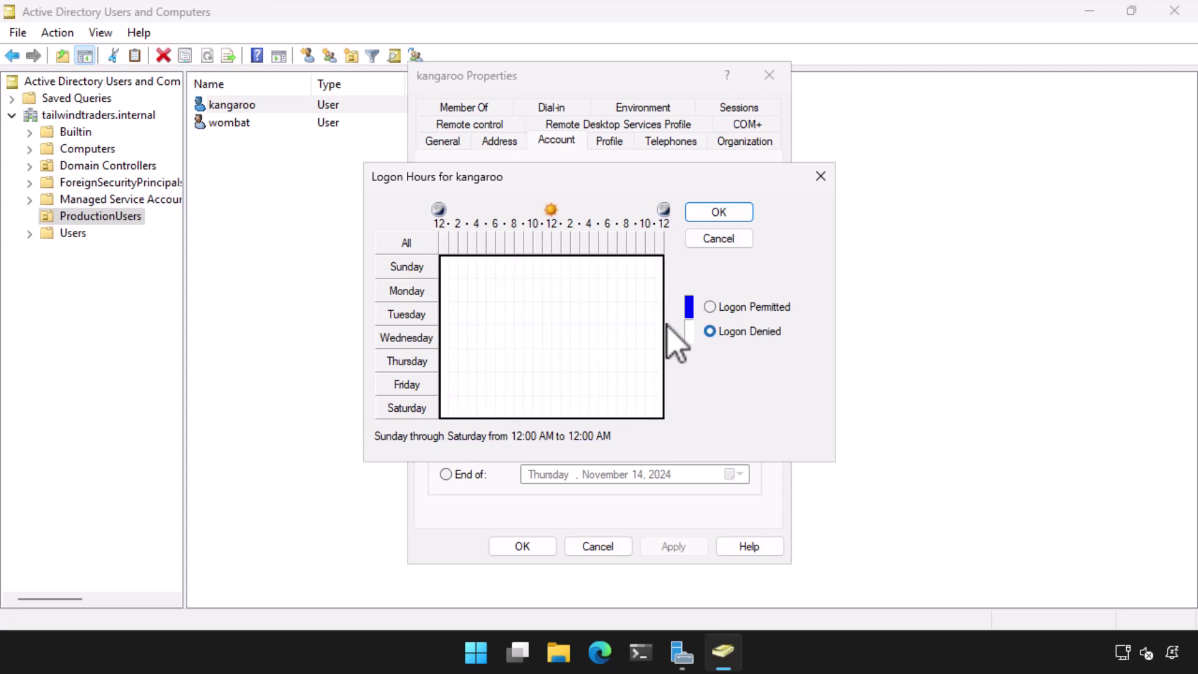
left_click(499, 289)
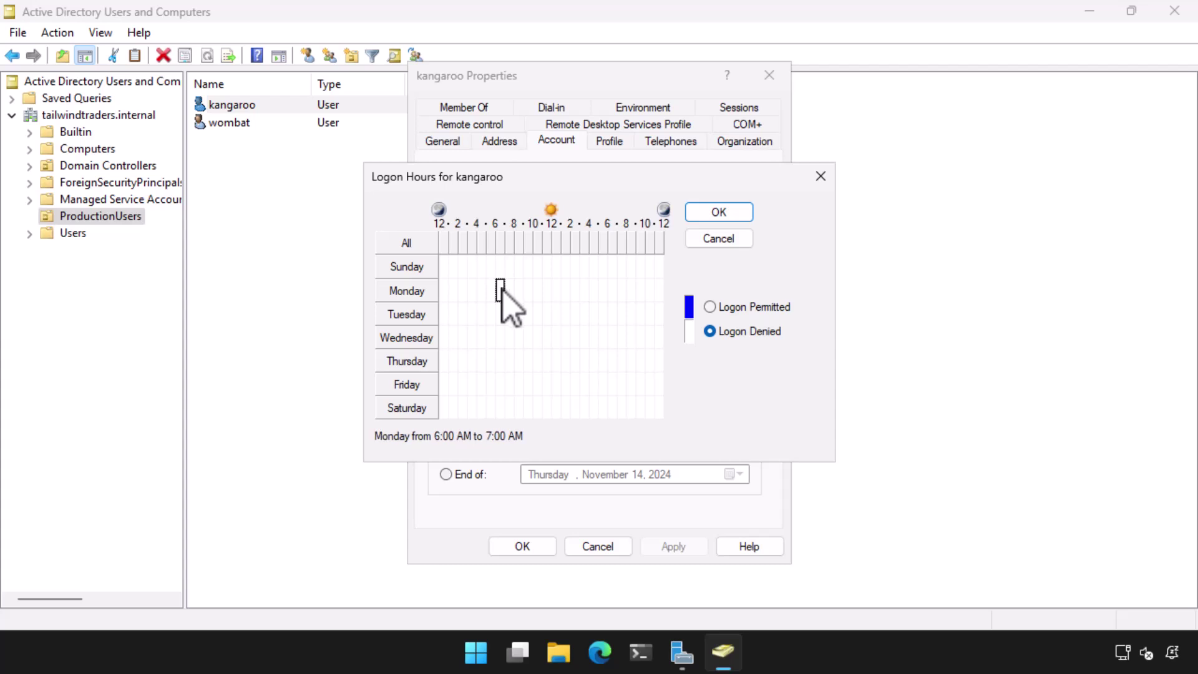
left_click(710, 306)
left_click_drag(500, 292, 623, 394)
left_click(721, 308)
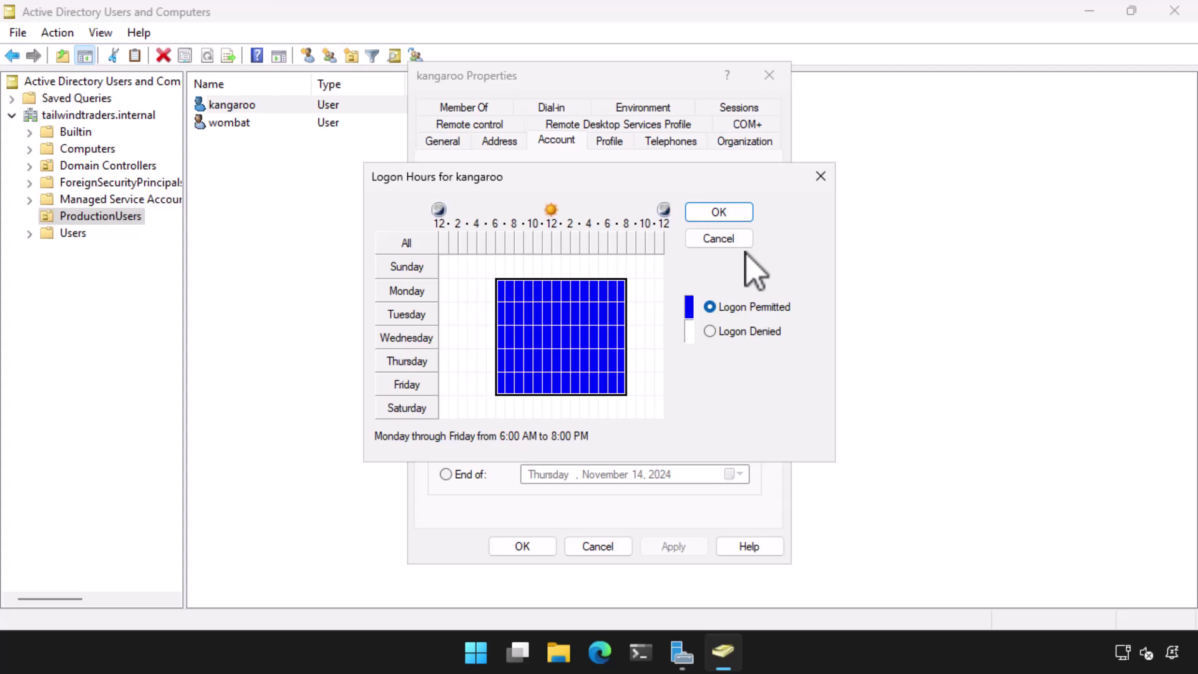
left_click(736, 218)
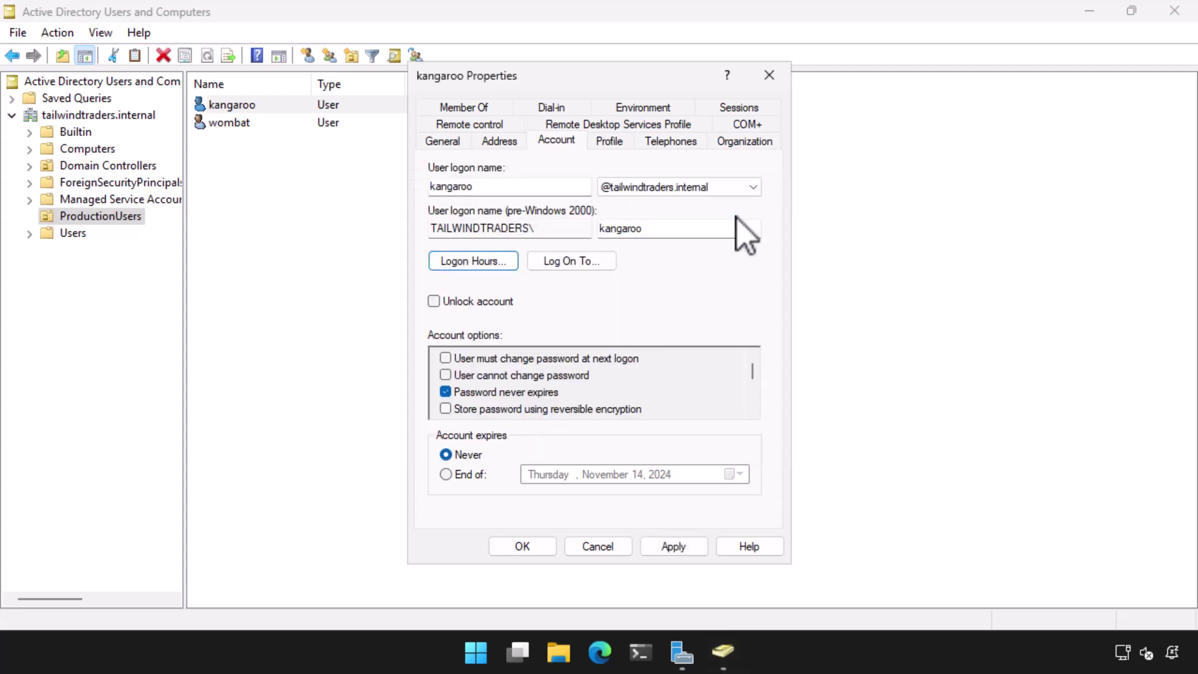
Step: Allow kangaroo to log on only to TAILWIND-MBR1, then apply and close kangaroo's properties
left_click(557, 265)
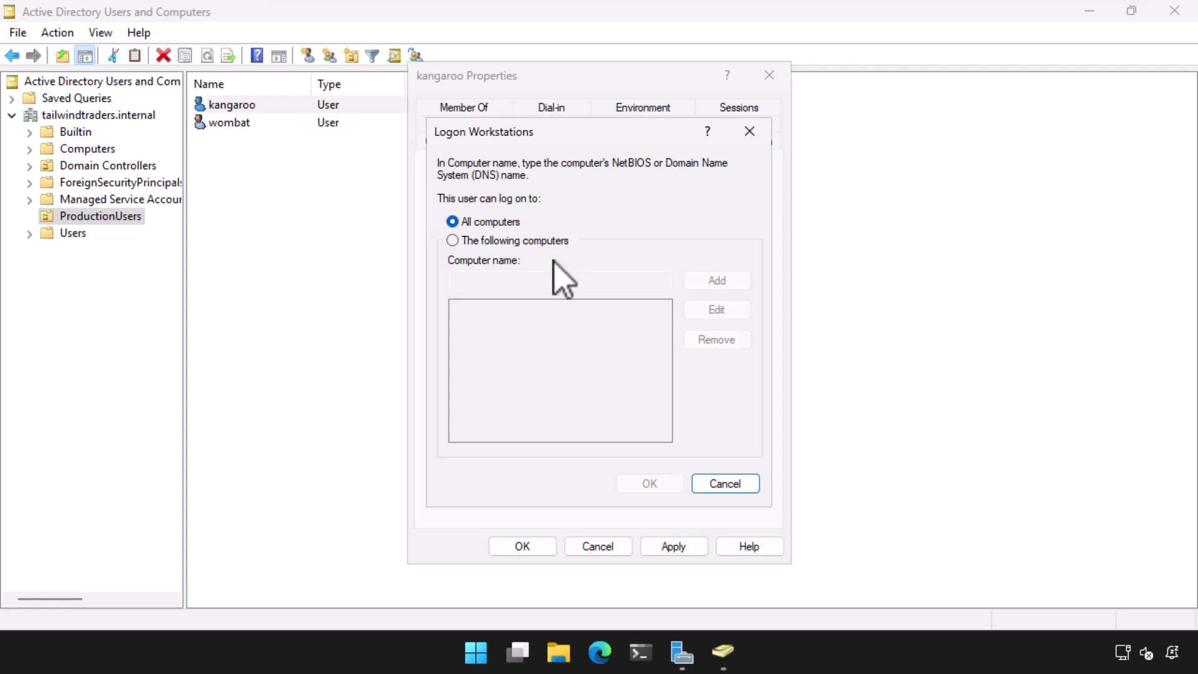
left_click(497, 241)
left_click(523, 279)
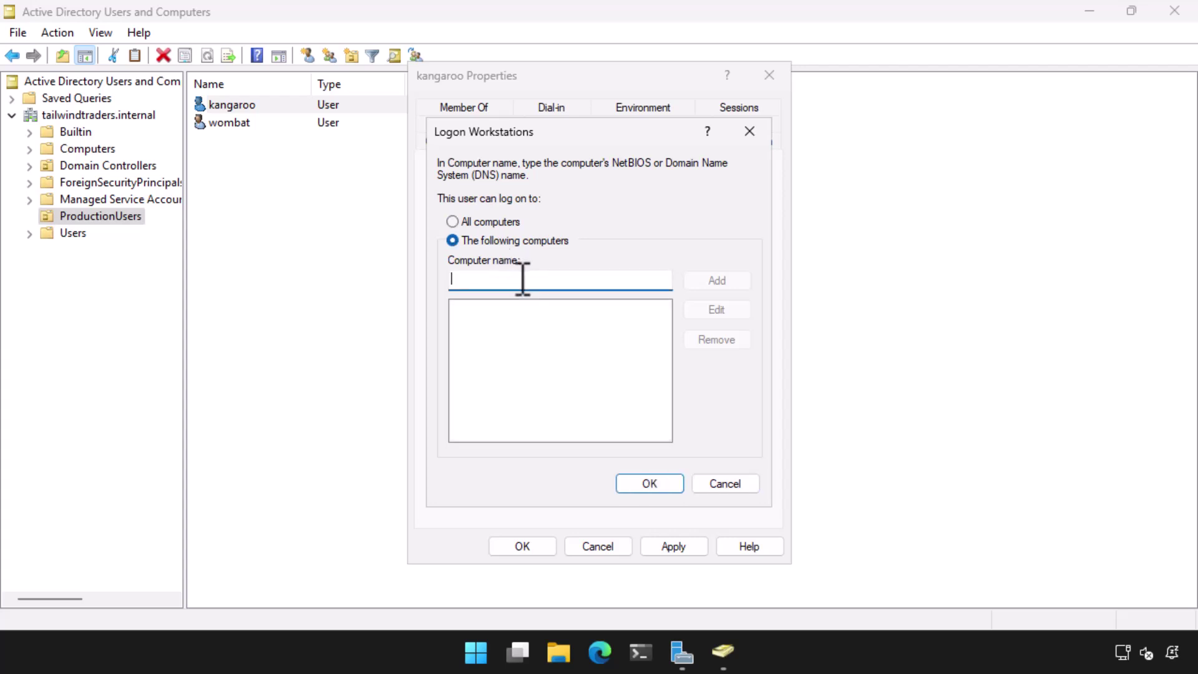
type("TAILWIND-MBR1")
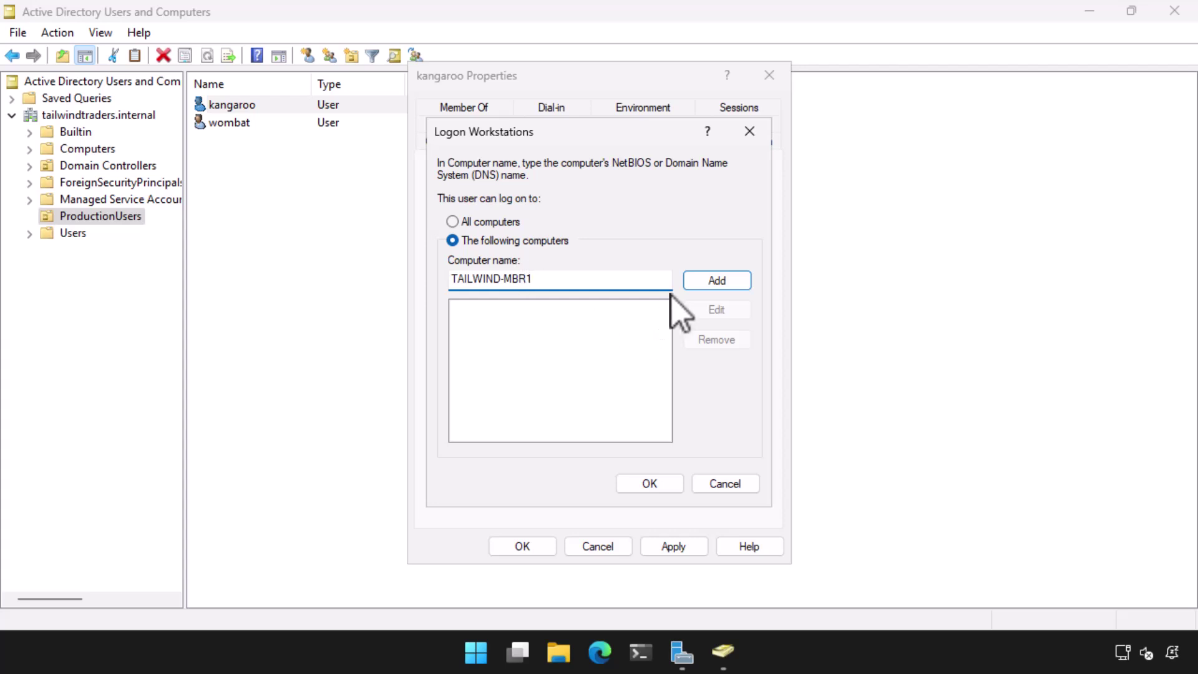
left_click(702, 284)
left_click(626, 481)
left_click(669, 546)
left_click(528, 547)
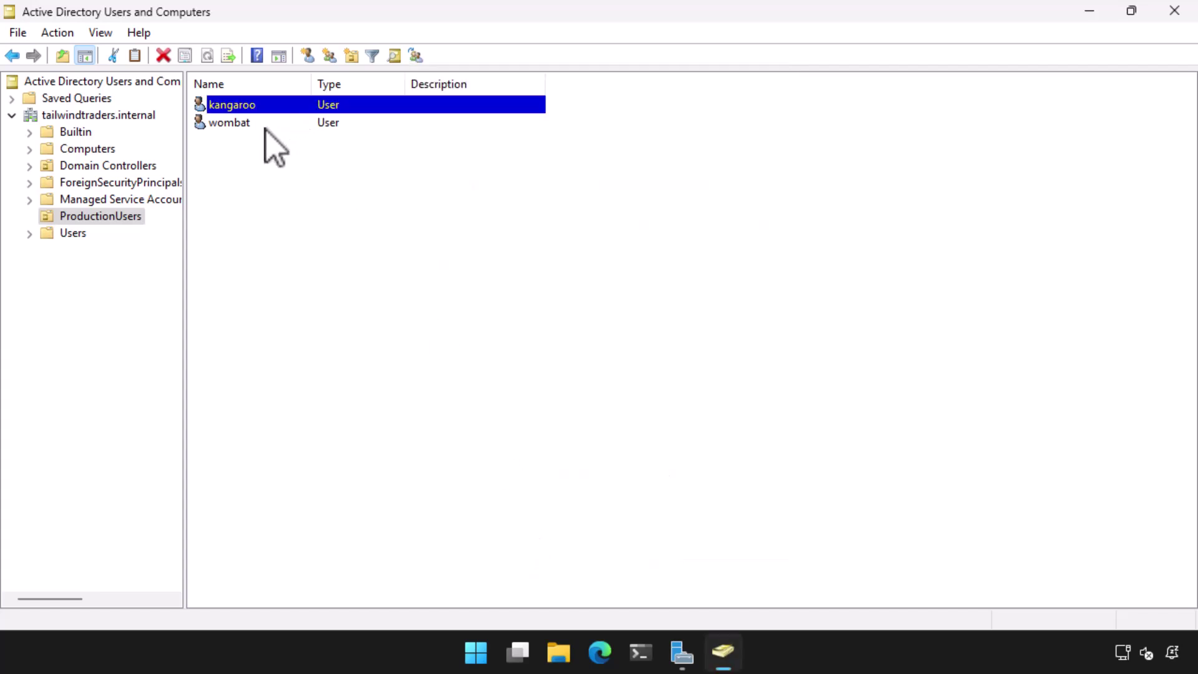
Step: Permit wombat's logon only 12:00–4:00 AM and 7:00 PM–midnight every day, denying all else
left_click(266, 128)
right_click(265, 127)
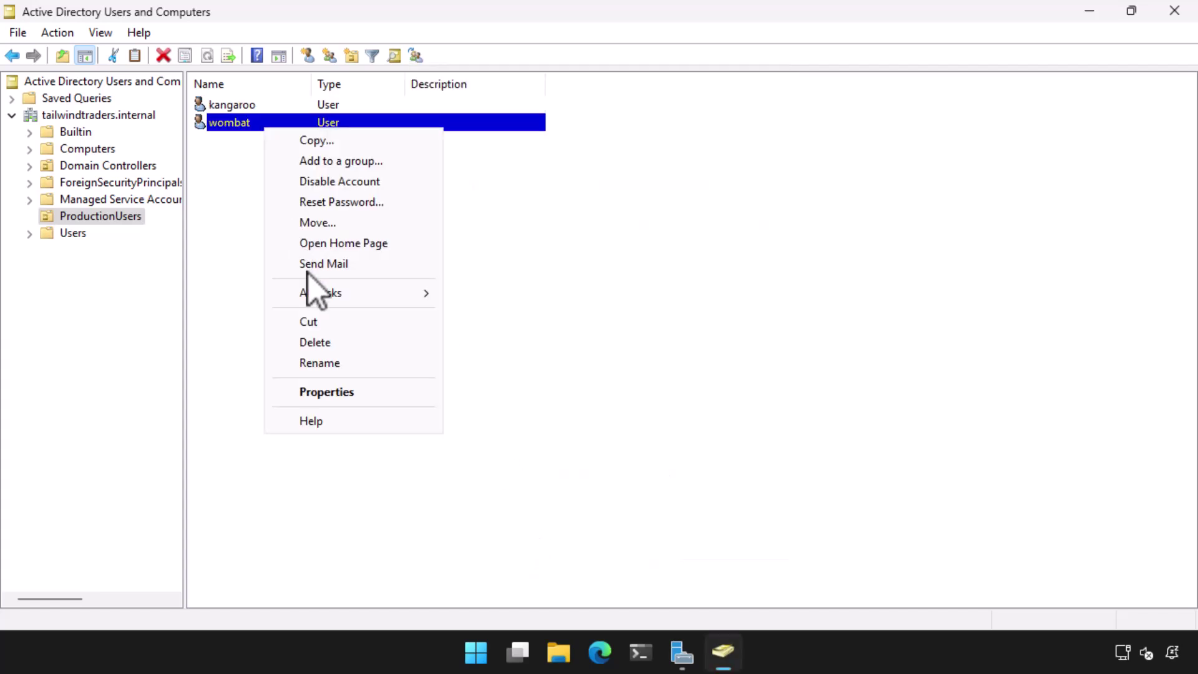
left_click(328, 393)
left_click(549, 142)
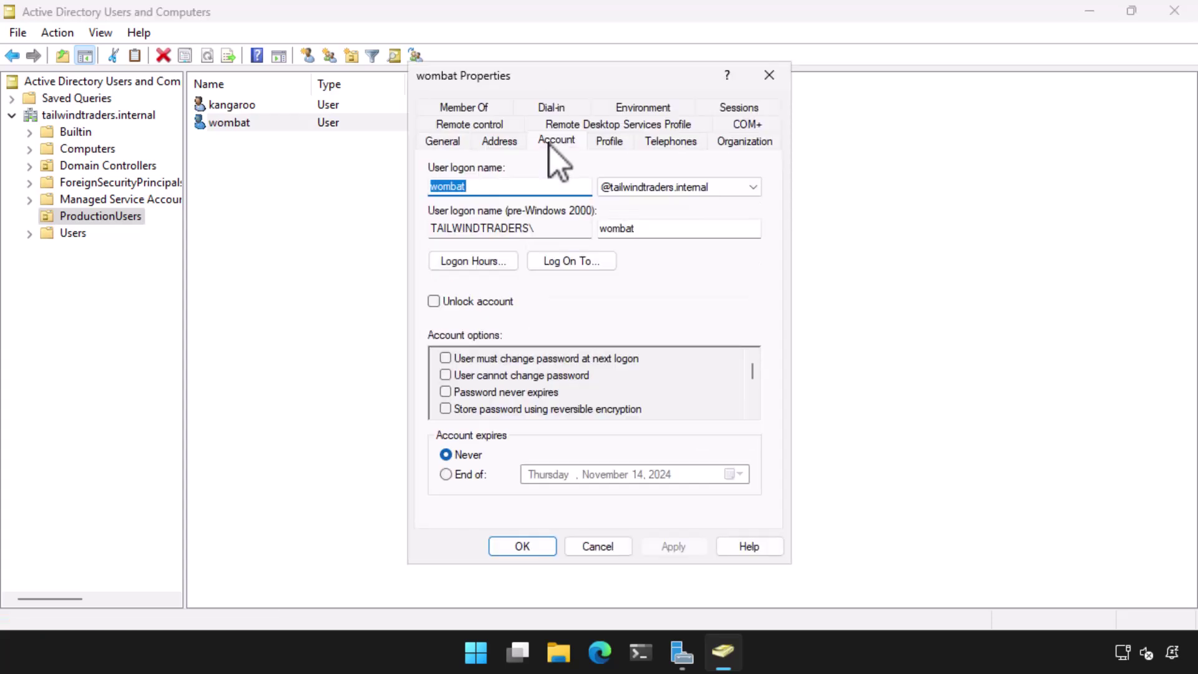
left_click(499, 261)
left_click(709, 331)
left_click_drag(473, 258, 441, 433)
left_click(711, 308)
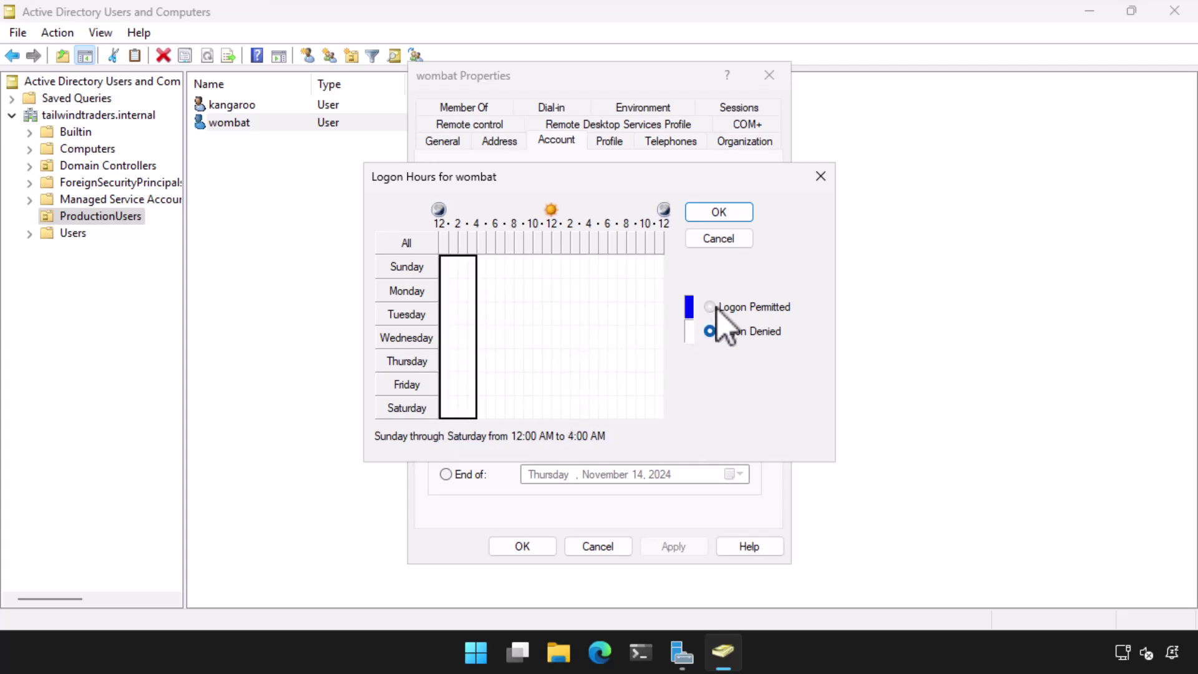
left_click_drag(626, 260, 657, 407)
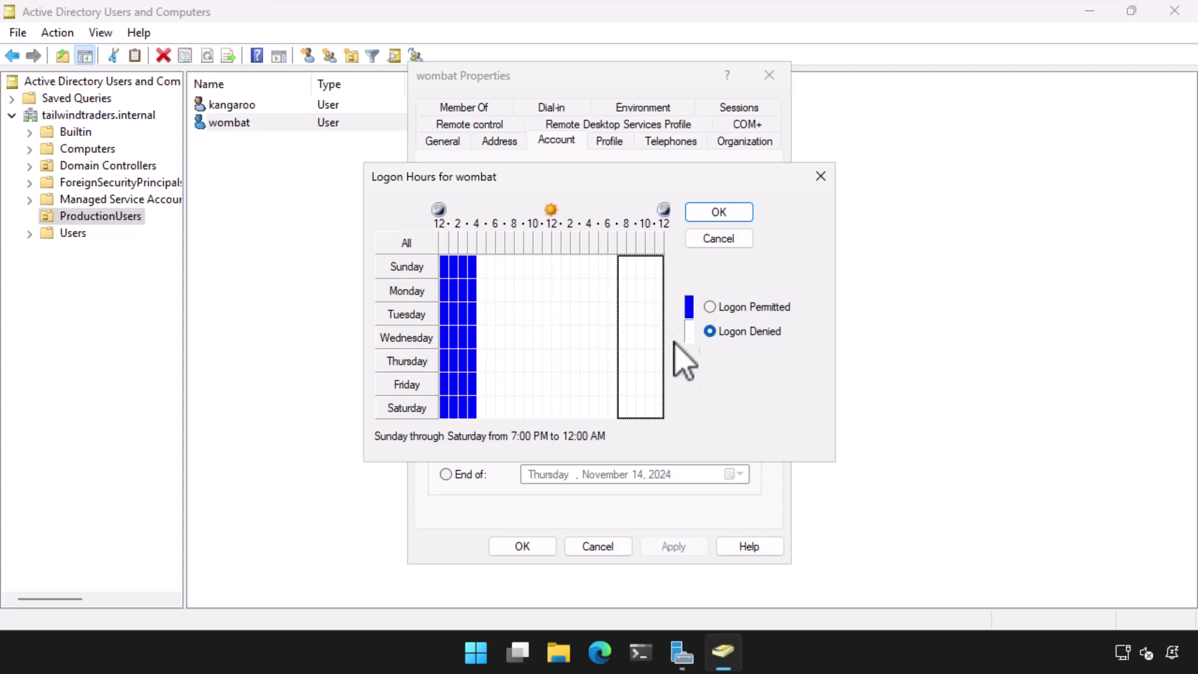
left_click(712, 307)
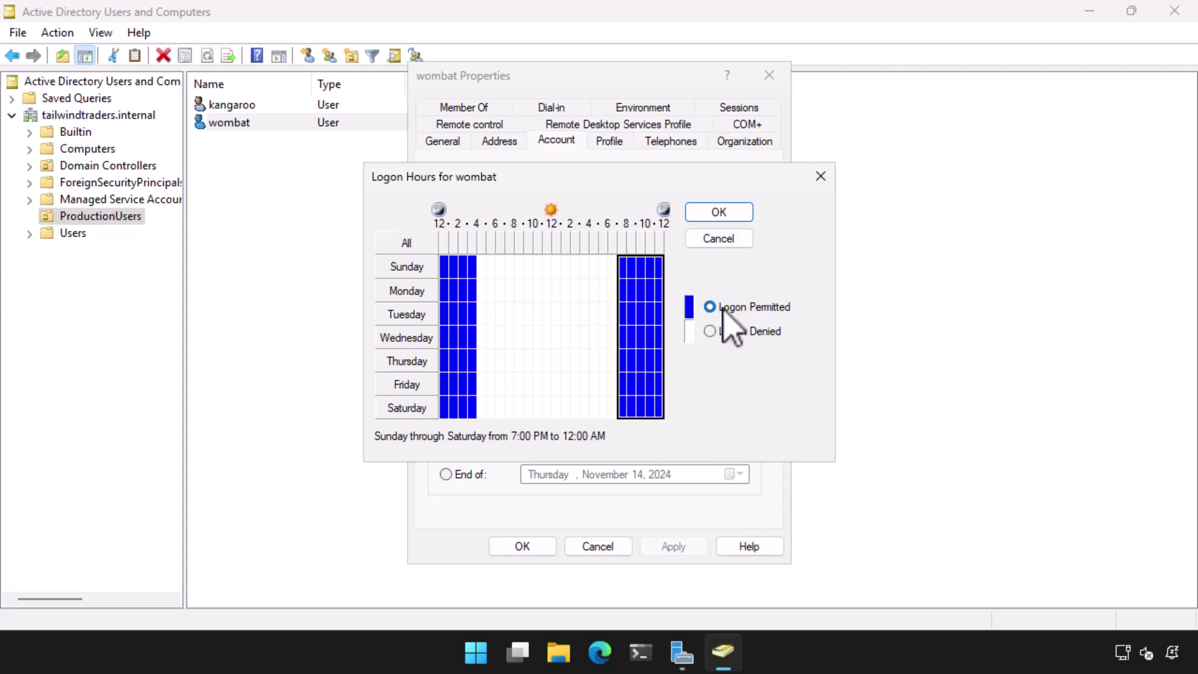
left_click(711, 213)
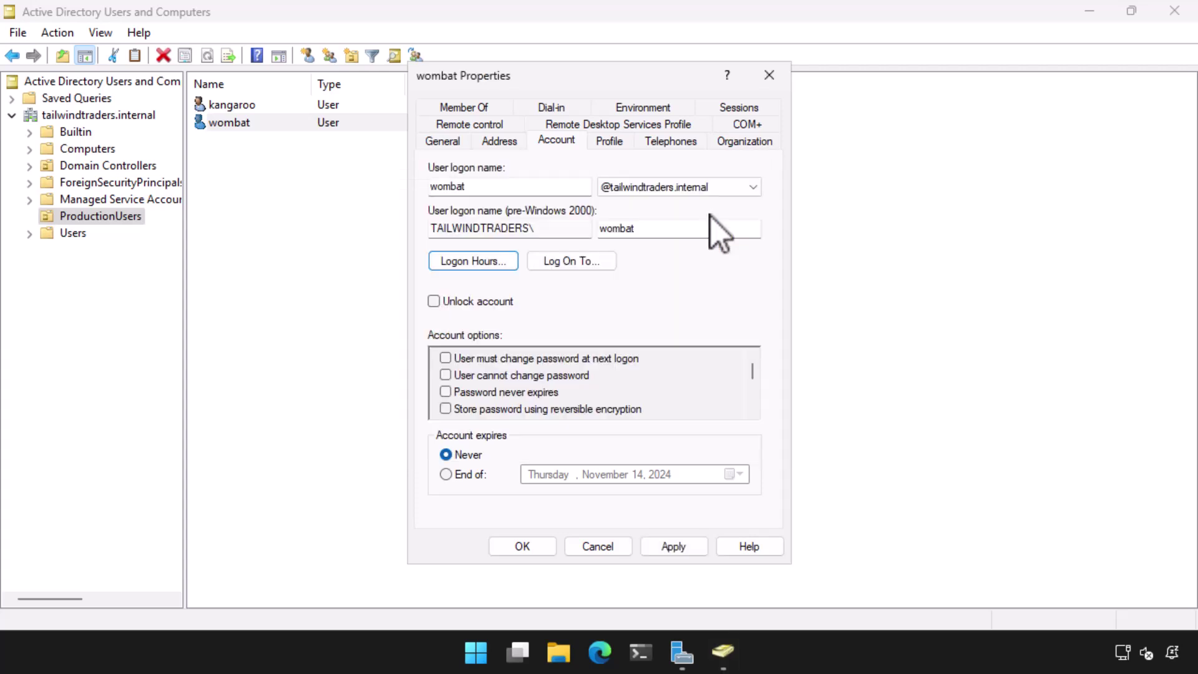
Step: Allow wombat to log on only to TAILWIND-MBR2, then apply and close wombat's properties
left_click(585, 267)
left_click(524, 241)
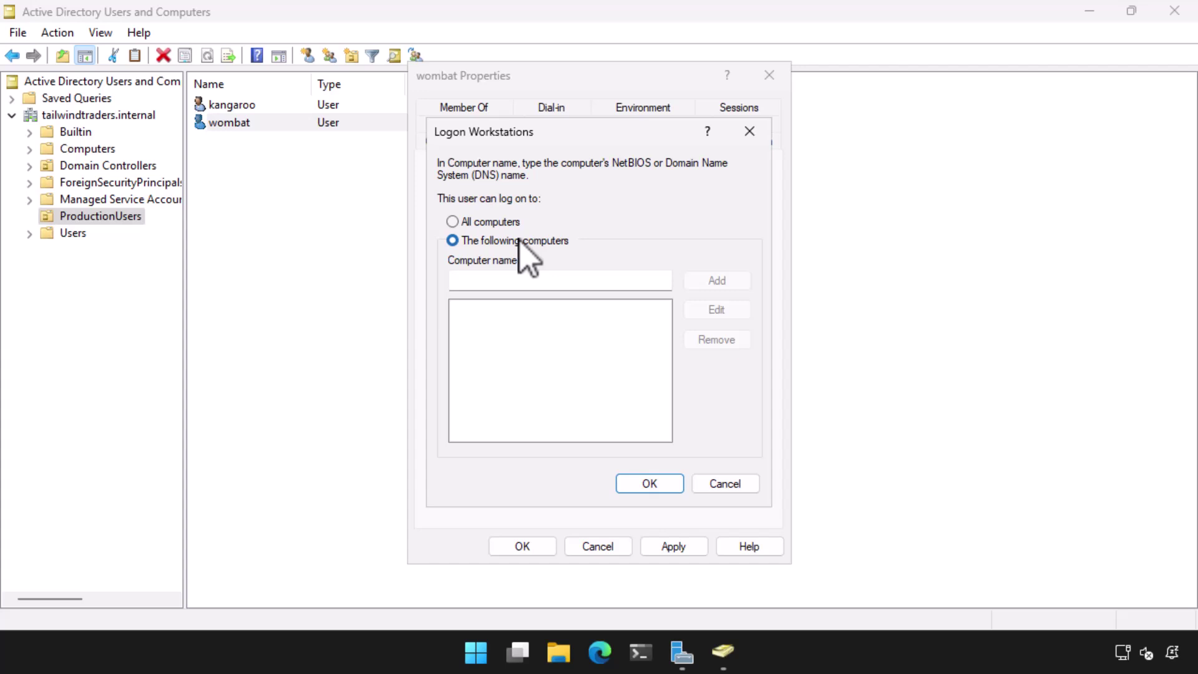
left_click(558, 286)
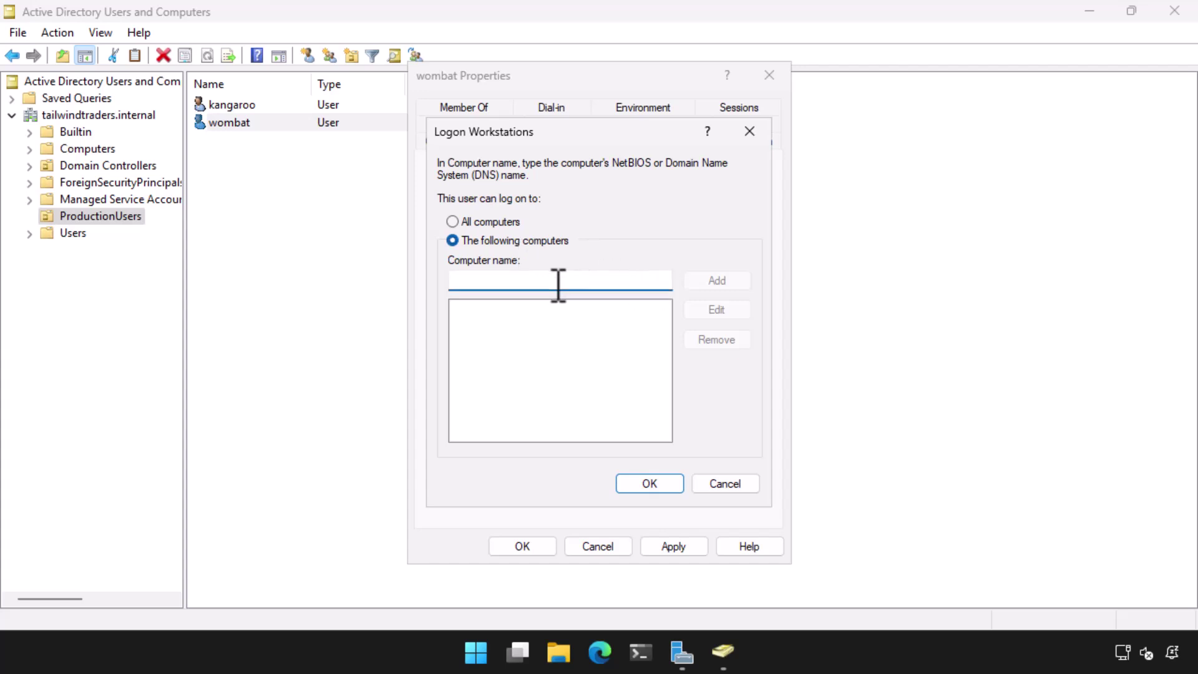
type("TAILWIND-MBR")
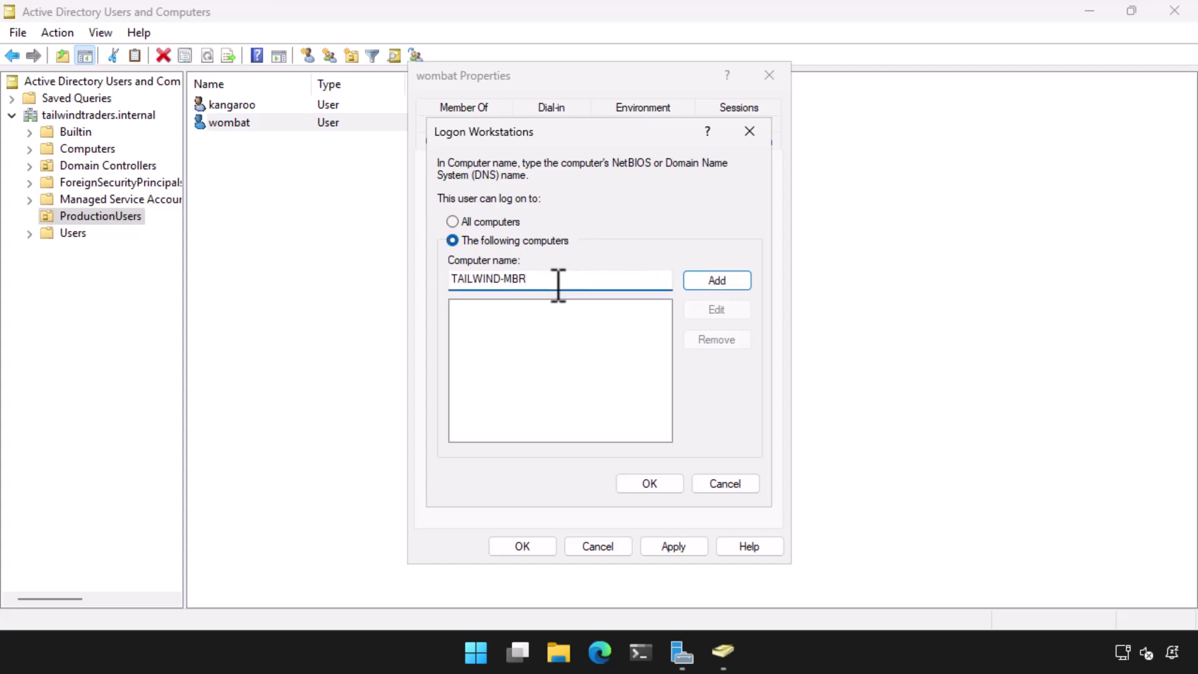
type("2")
left_click(697, 279)
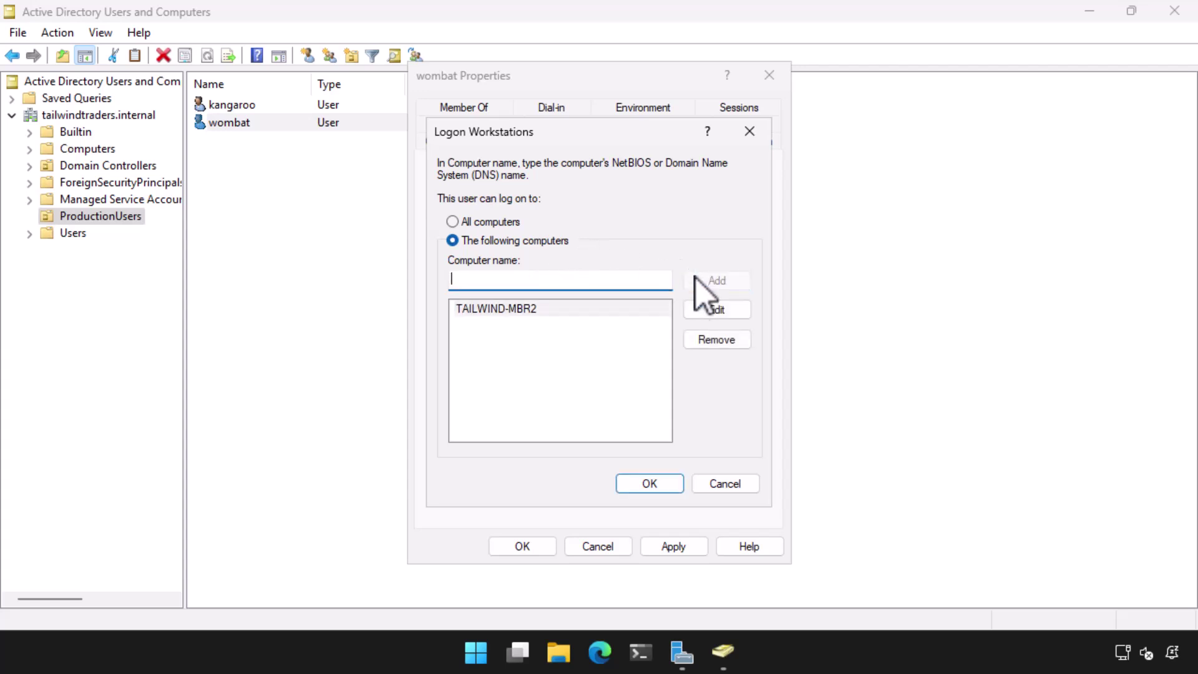
left_click(639, 486)
left_click(667, 552)
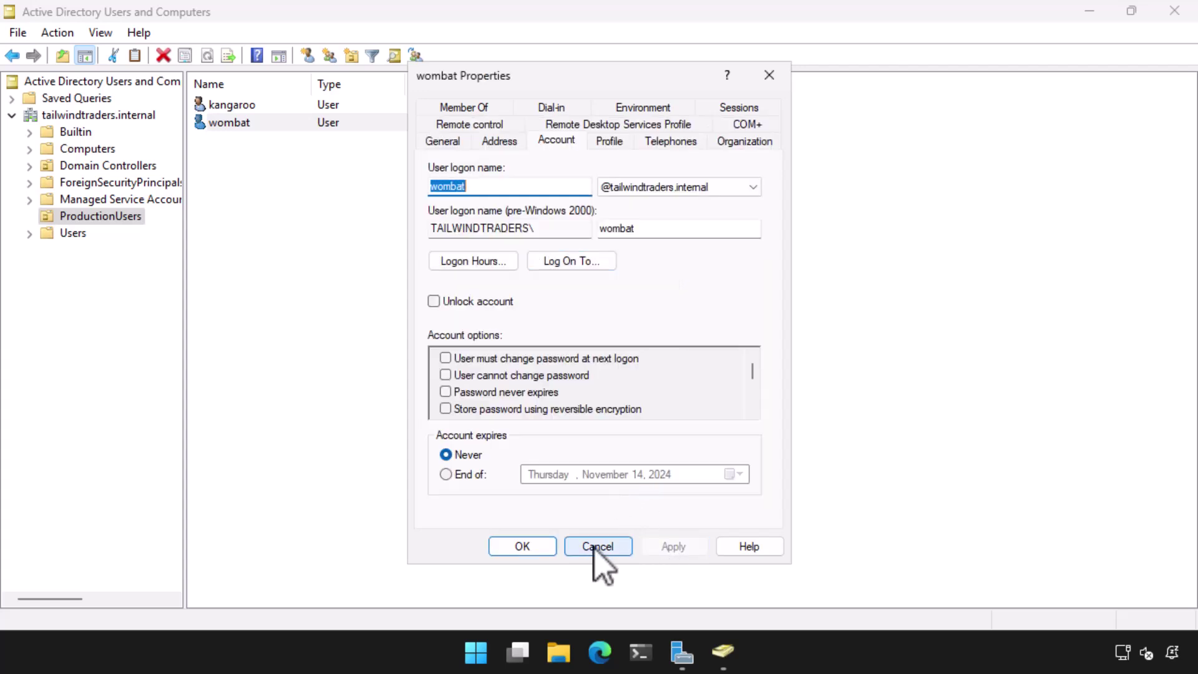
left_click(524, 547)
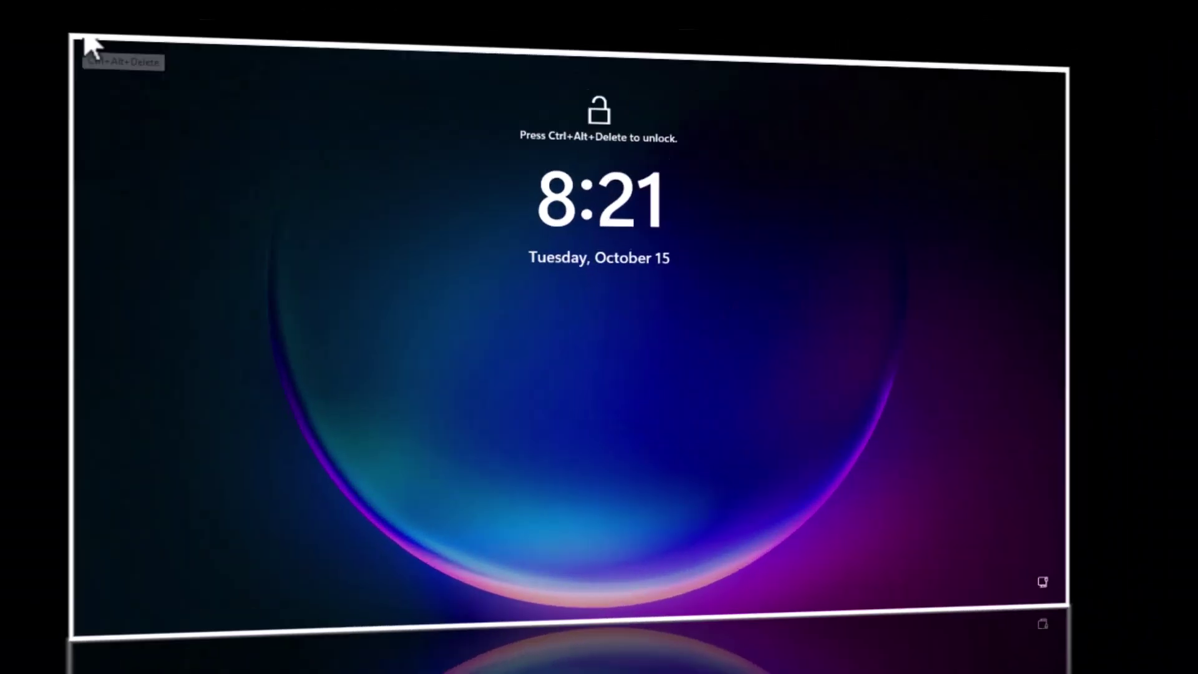
Step: Try signing in as kangaroo with its password and dismiss the workstation-restriction error
left_click(85, 37)
left_click(100, 625)
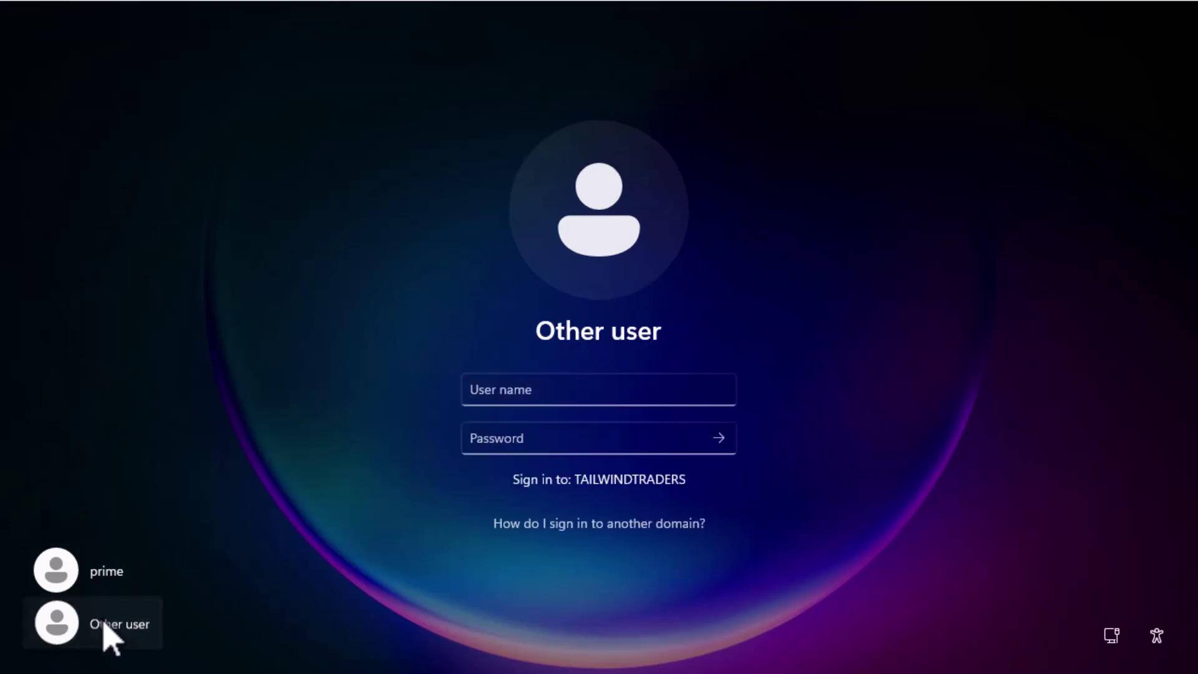
type("kangaroo")
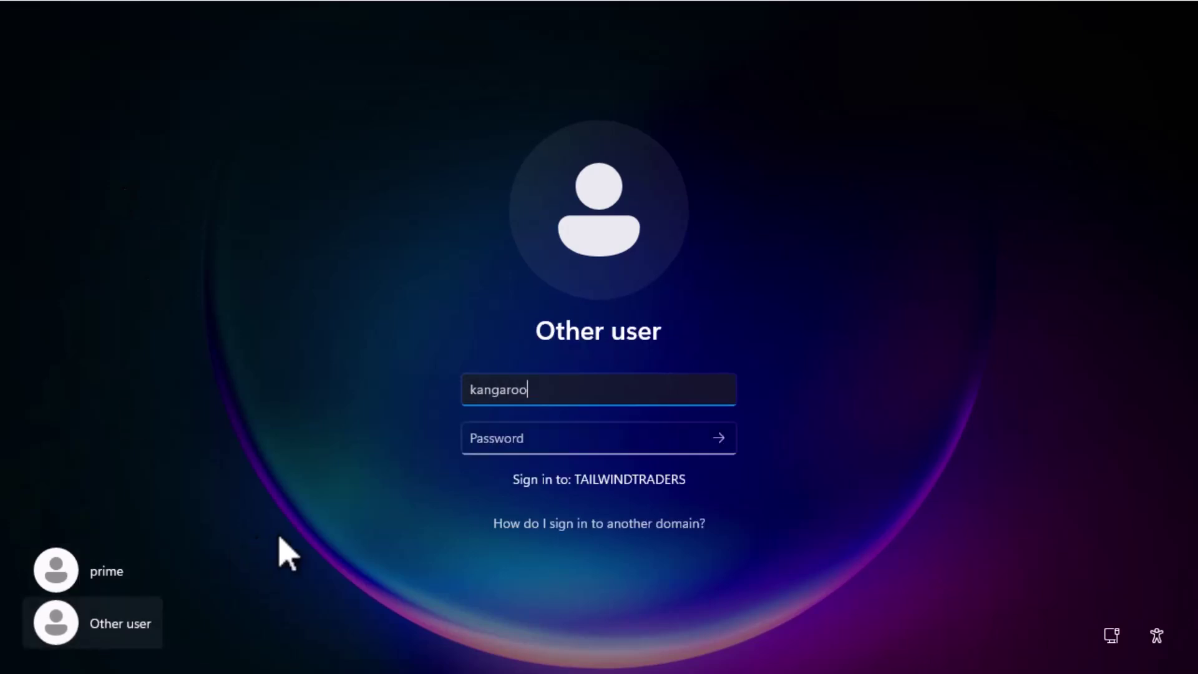
key("Tab")
type("•••••••••••••••••••")
key("Return")
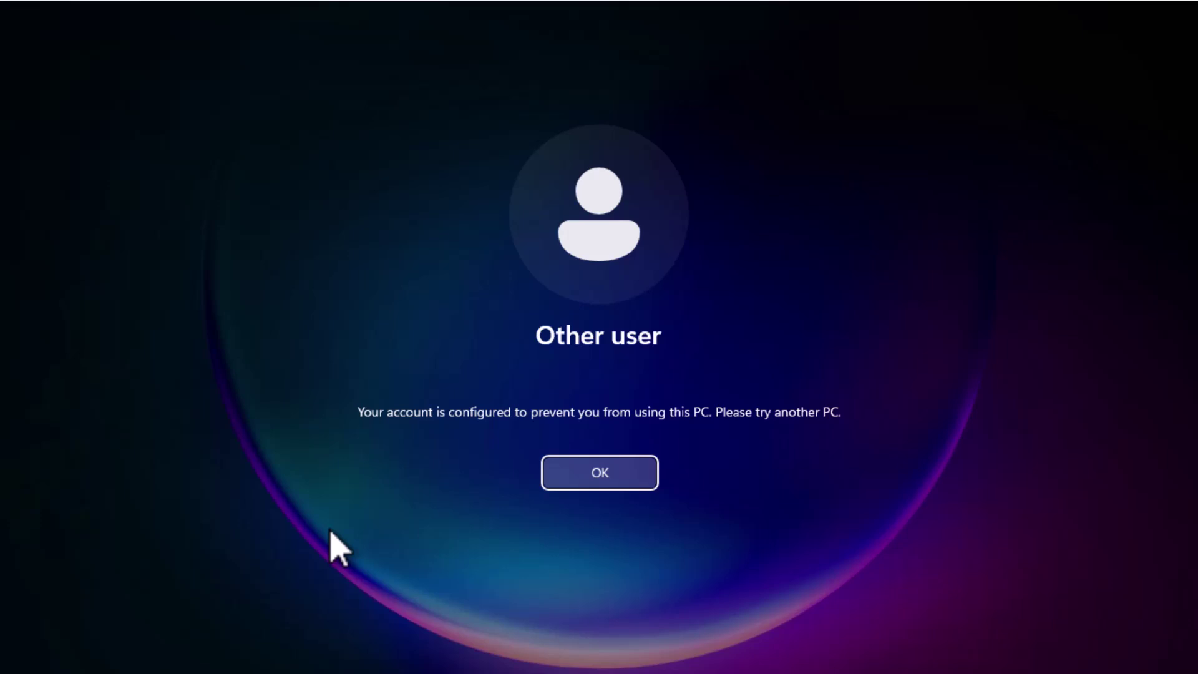
left_click(575, 482)
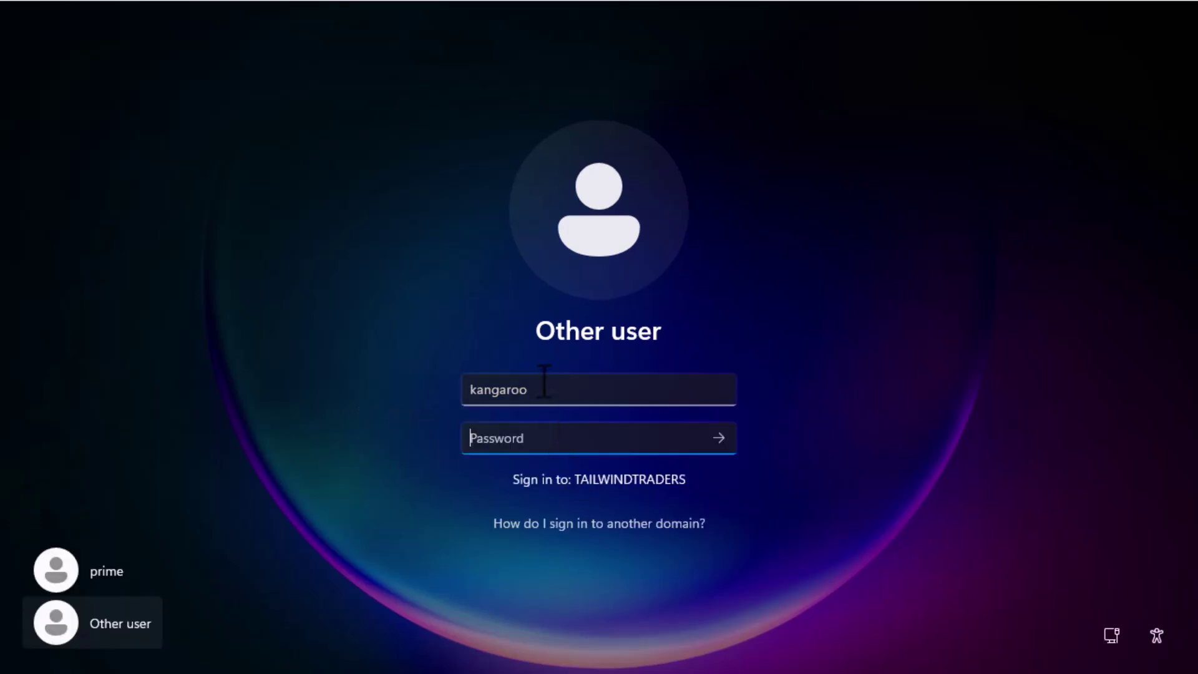
Step: Replace the user name with wombat, enter its password, and sign in
left_click(543, 381)
double_click(543, 382)
type("wombat")
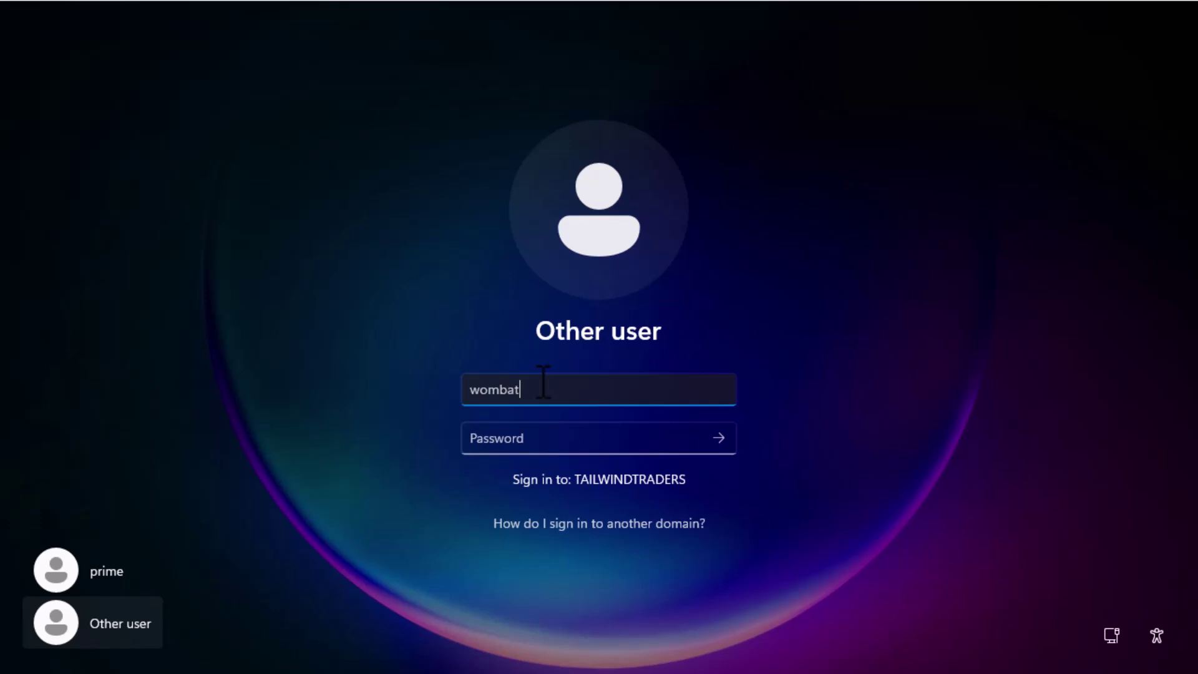
key("Tab")
type("•••••••••••••••")
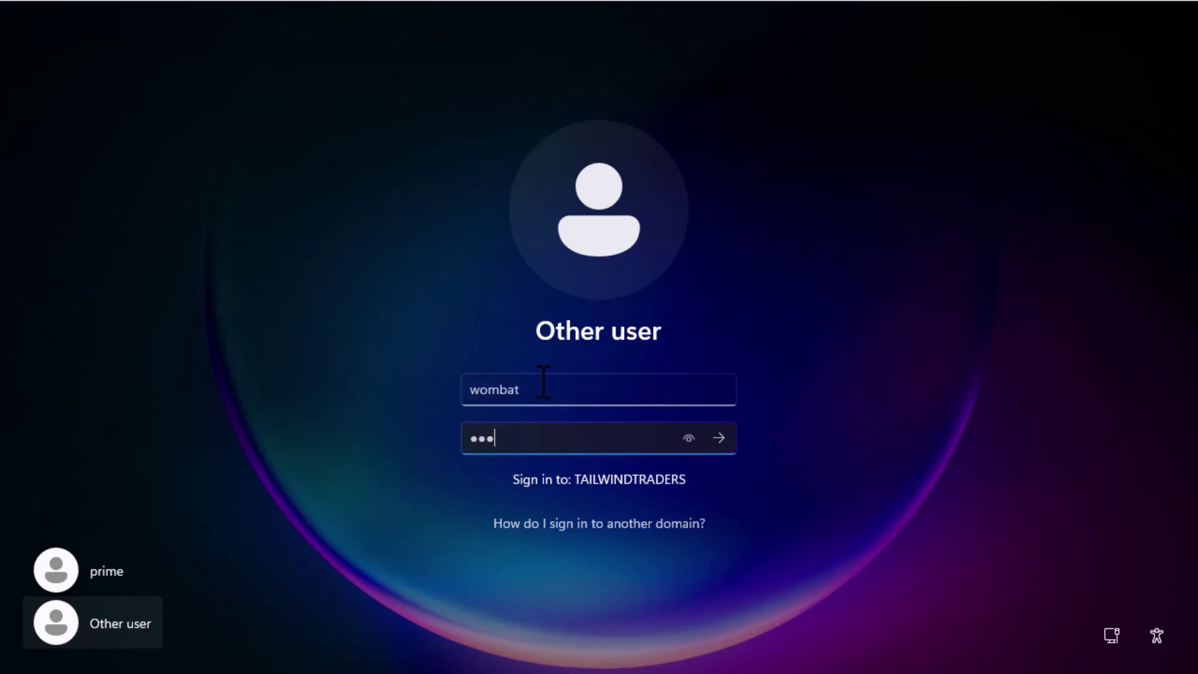
type("•••")
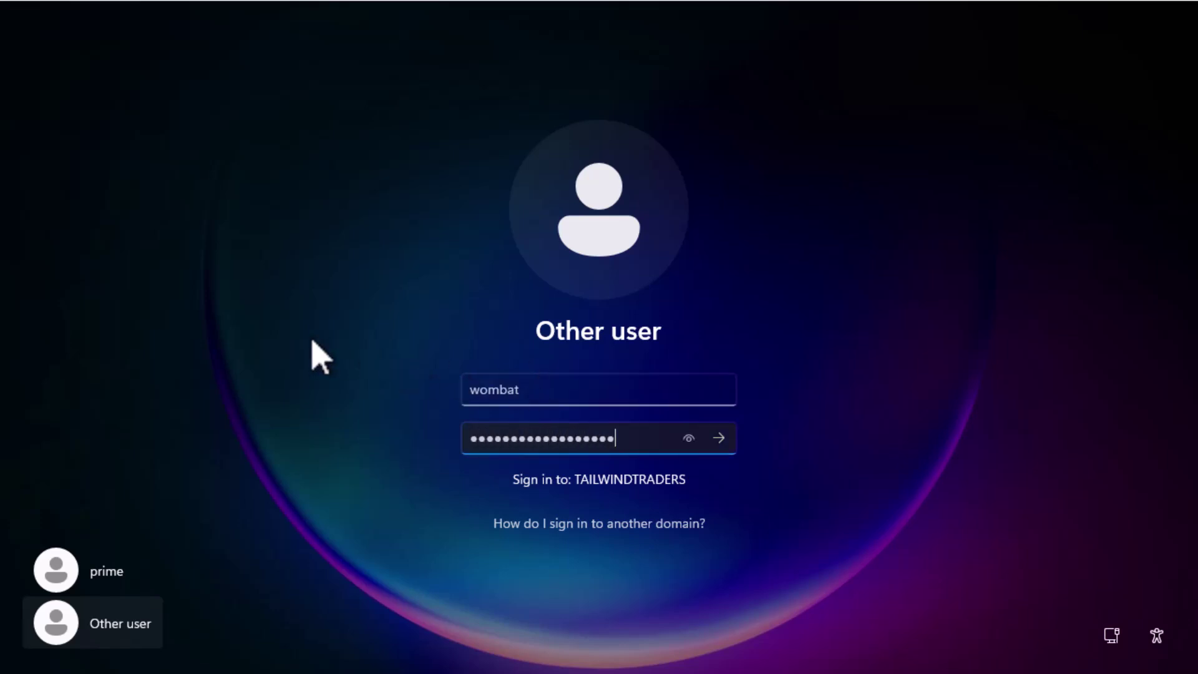
key("Return")
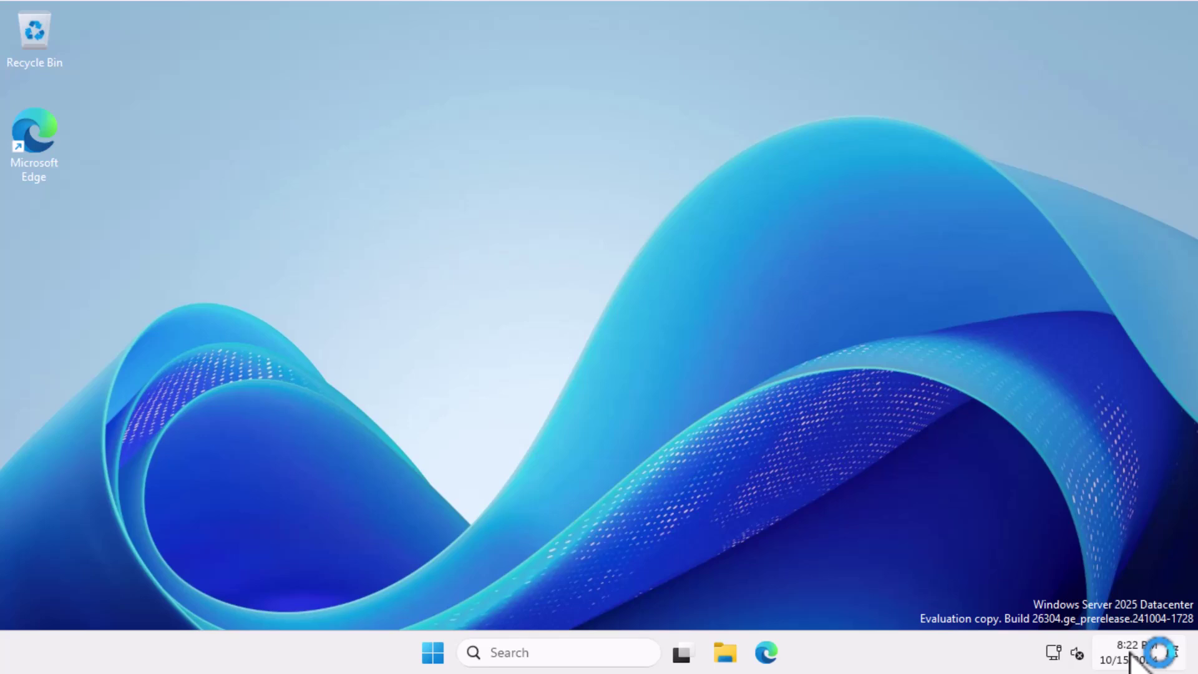
Step: Confirm the clock reads 8:22 PM, October 15, then sign wombat out via the Start menu
mouse_move(1130, 664)
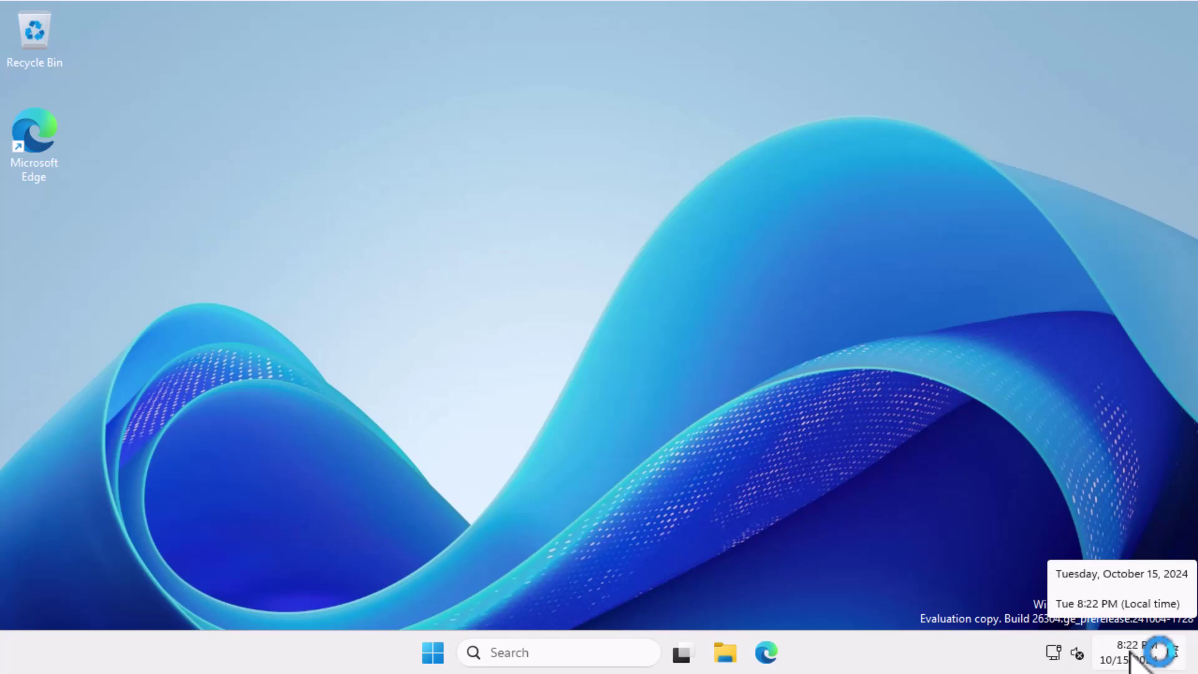
left_click(436, 651)
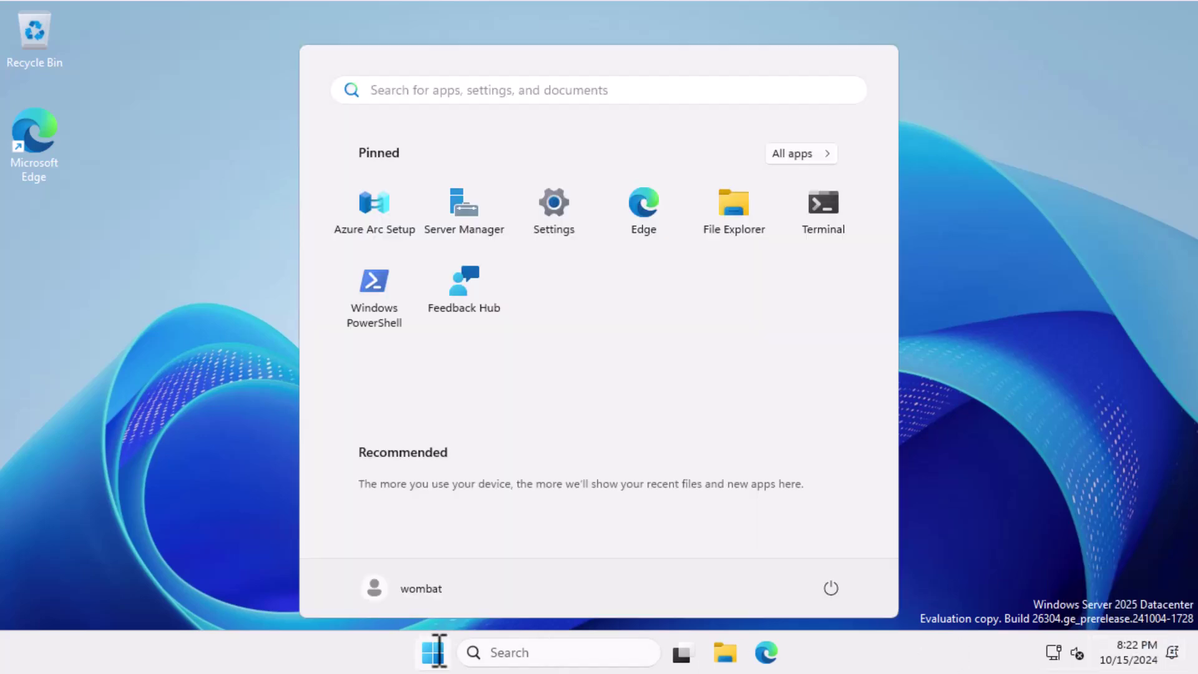
left_click(433, 587)
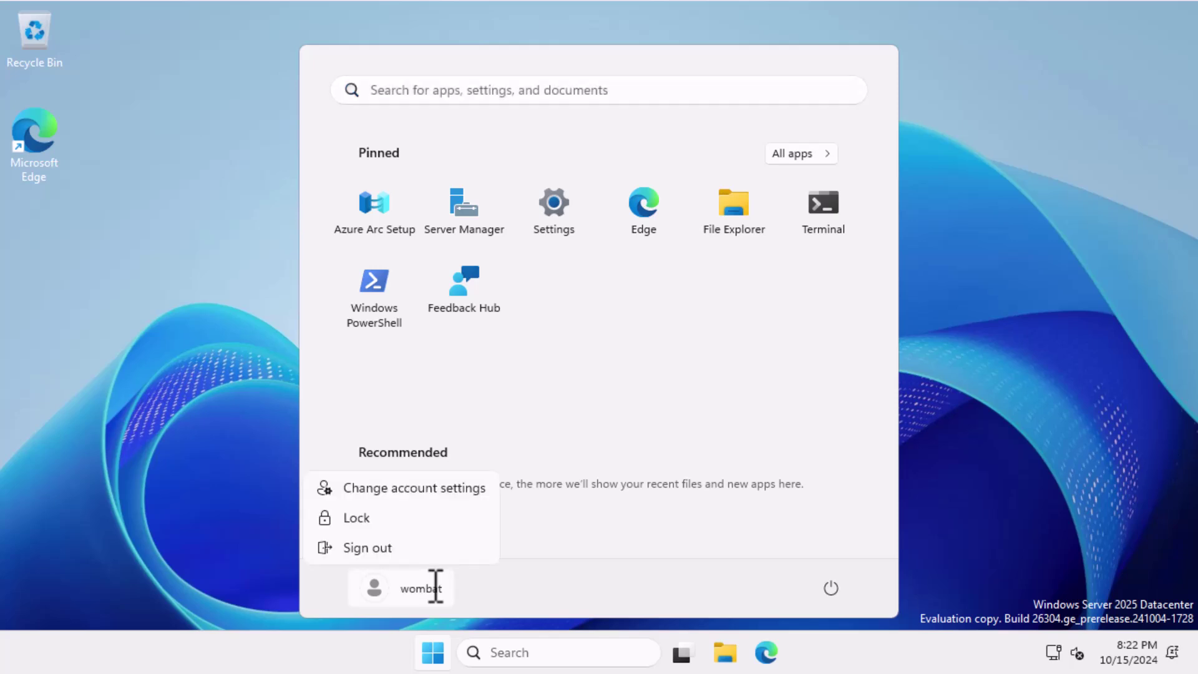
left_click(407, 549)
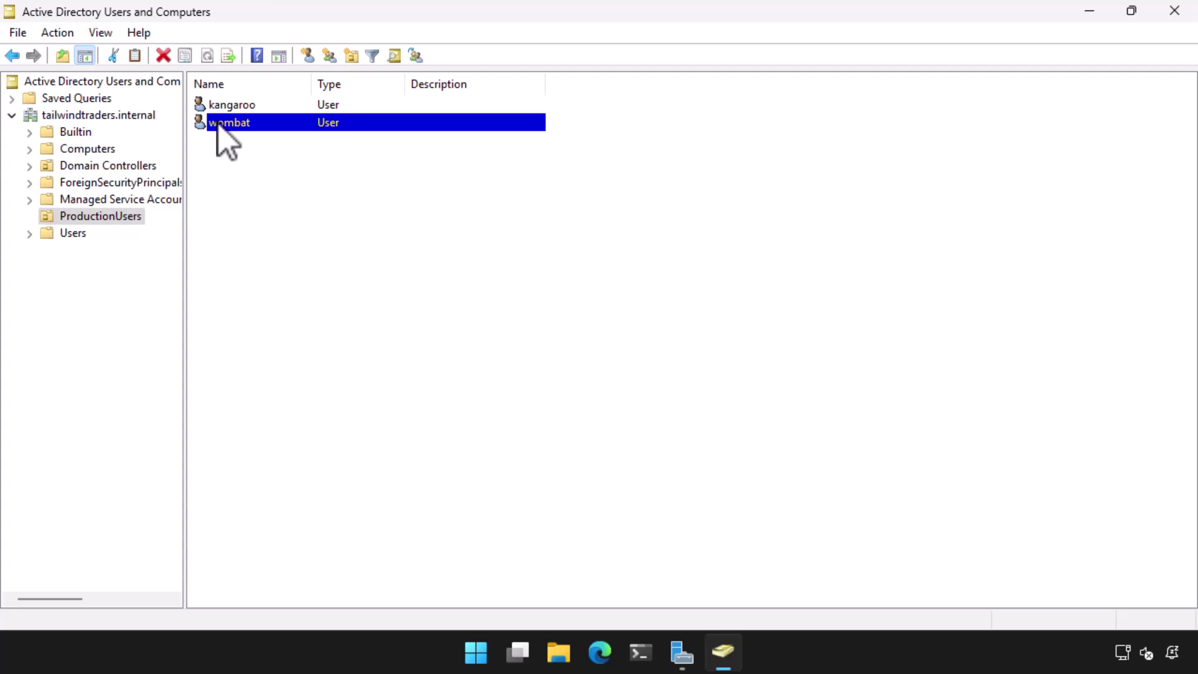
Step: Set wombat's 7:00 PM–midnight logon hours to Logon Denied for every day and apply
double_click(220, 123)
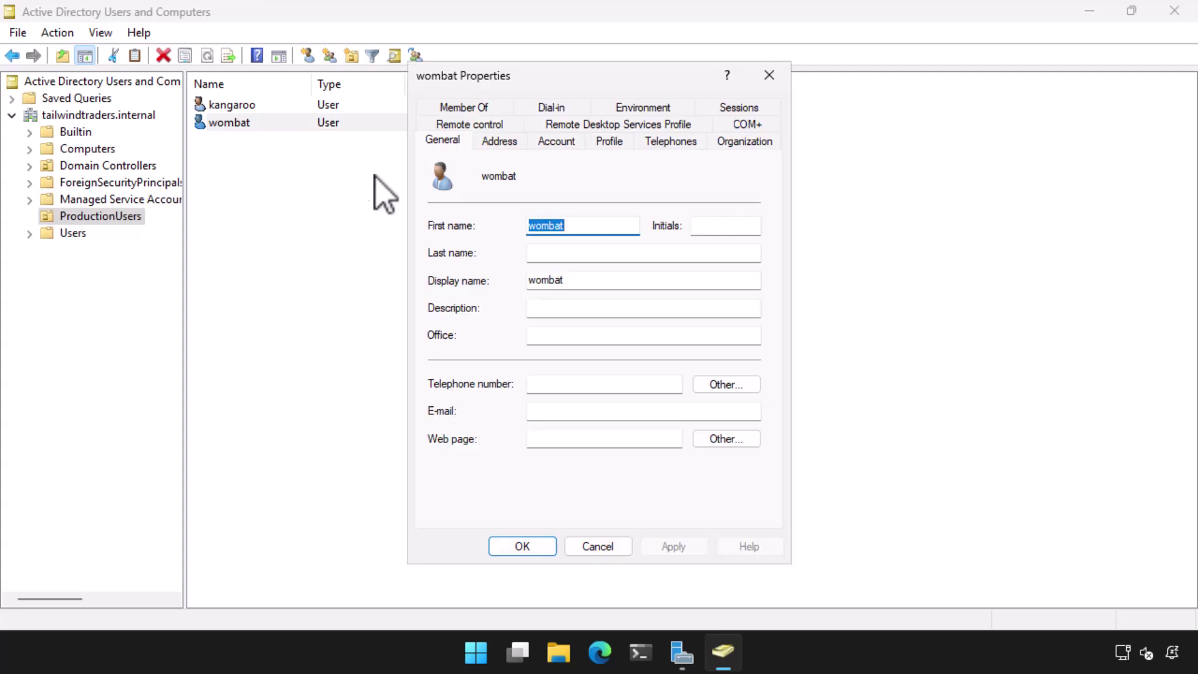
left_click(557, 141)
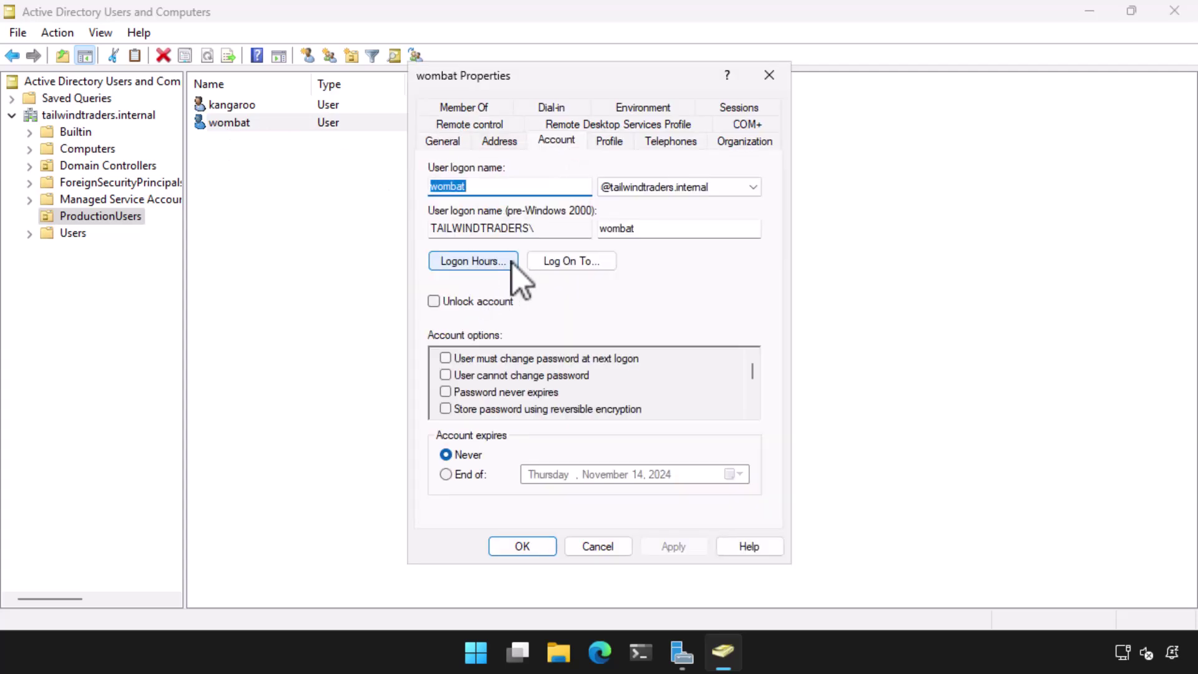
left_click(504, 262)
left_click(710, 331)
left_click_drag(621, 263, 661, 423)
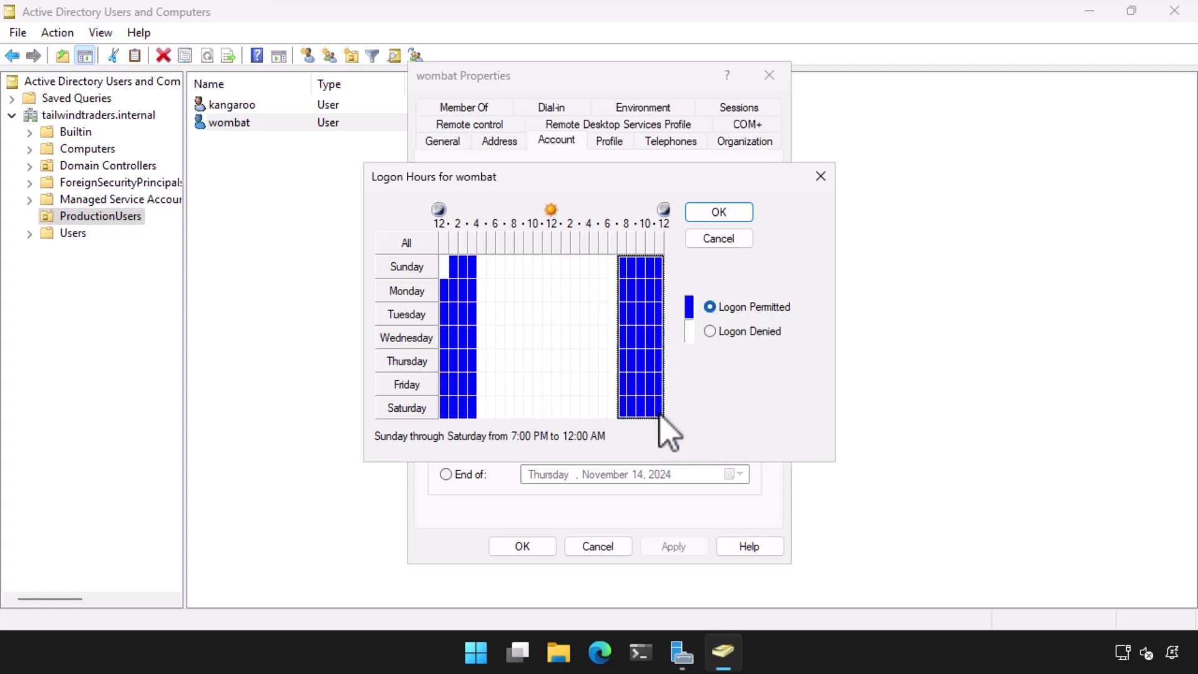
left_click(710, 331)
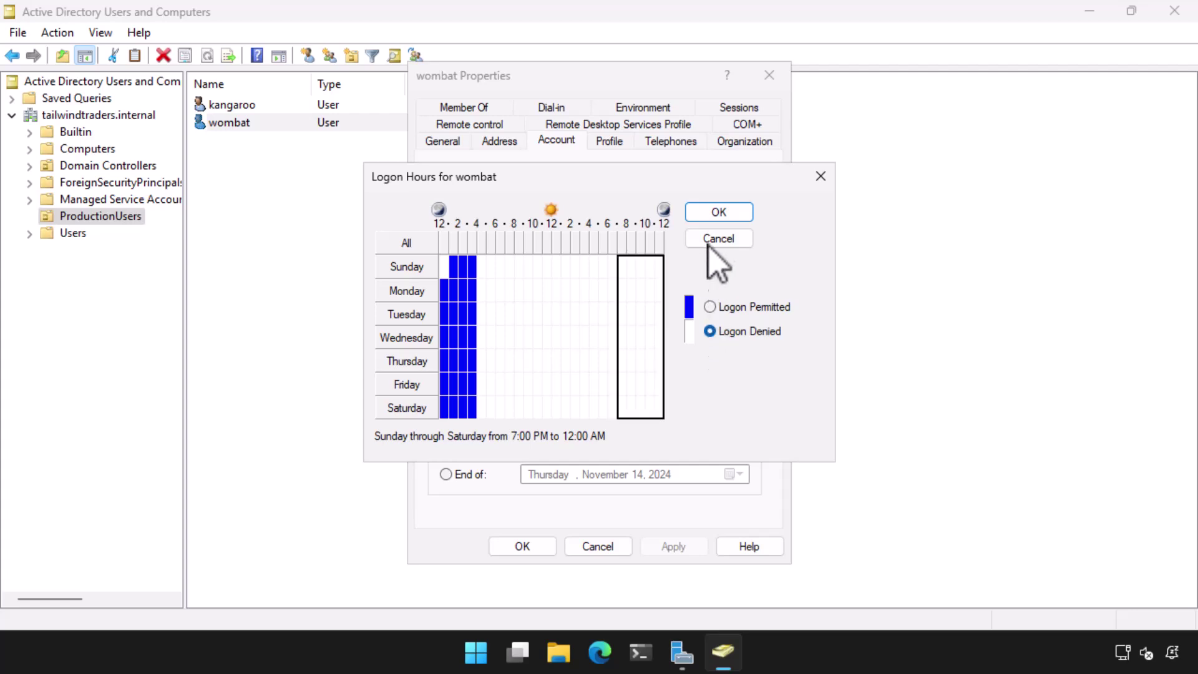
left_click(718, 214)
left_click(673, 547)
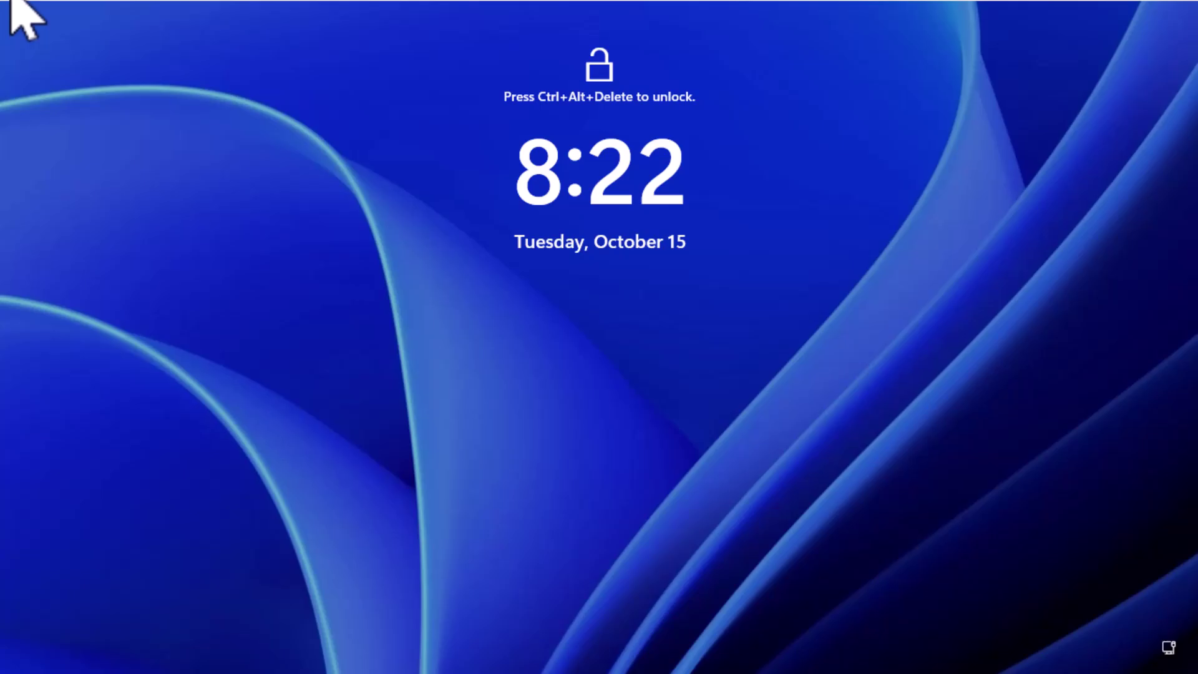
Step: Enter wombat's password at the sign-in screen and see the time-restrictions refusal
left_click(13, 9)
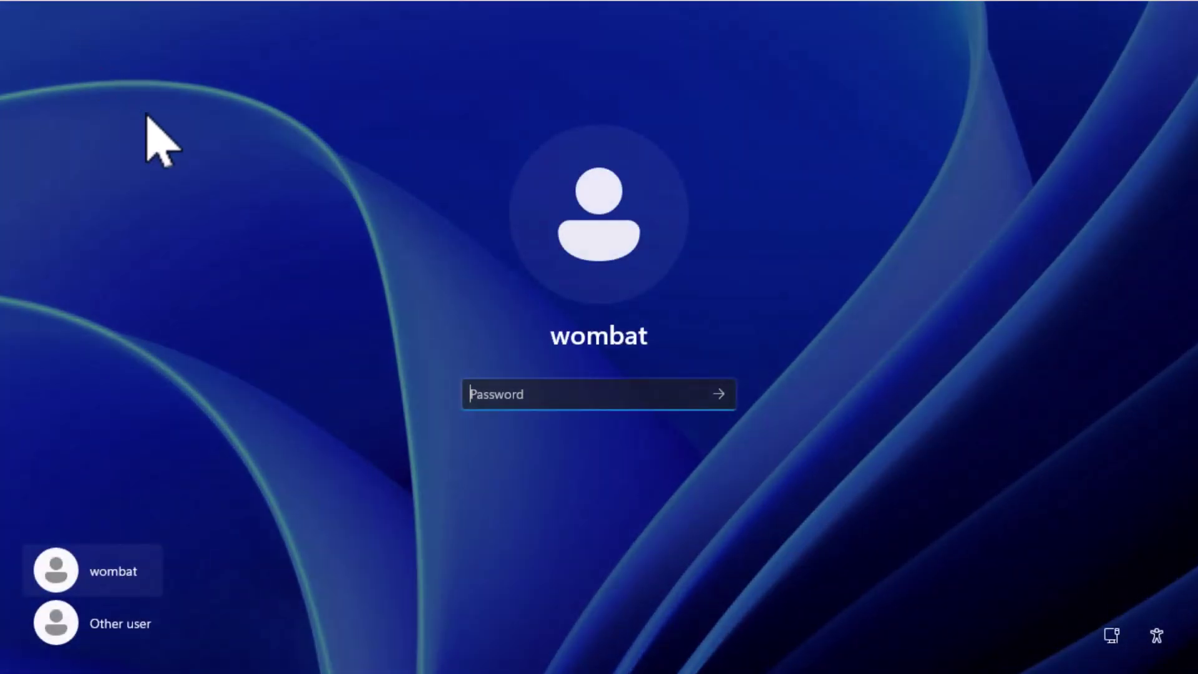
type("••••••••••••••••••")
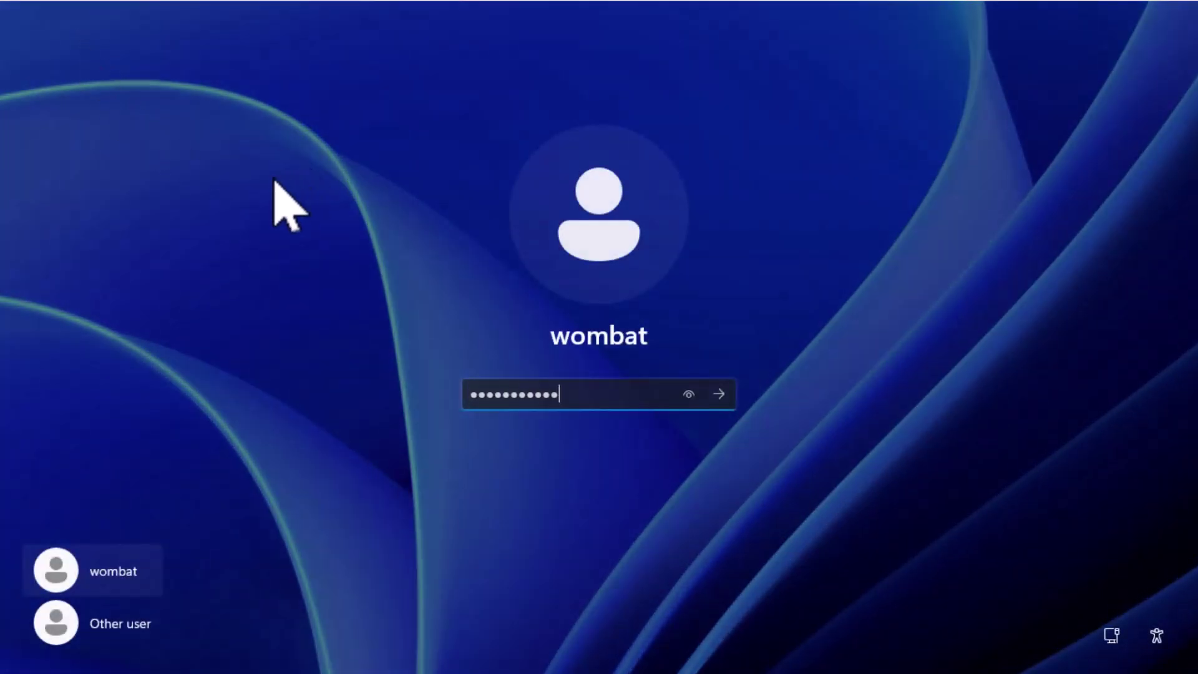
key("Return")
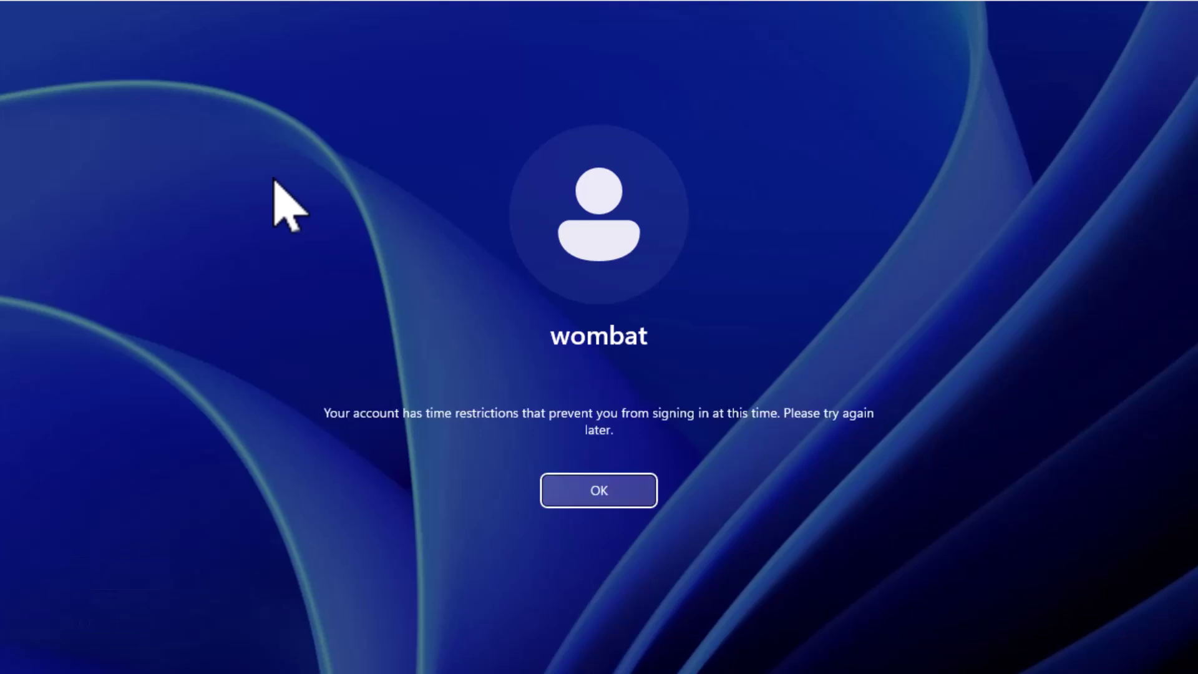